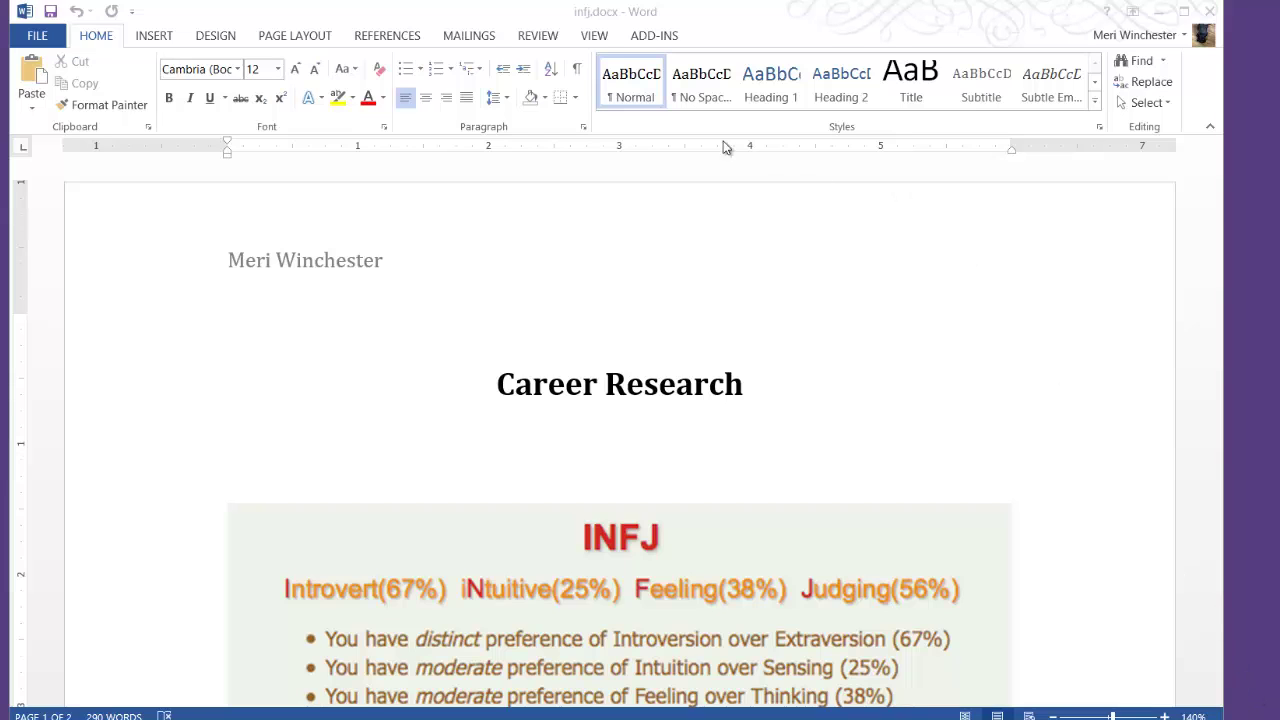
Activate the Word window showing infj.docx and switch to the REVIEW ribbon tab.
click(553, 40)
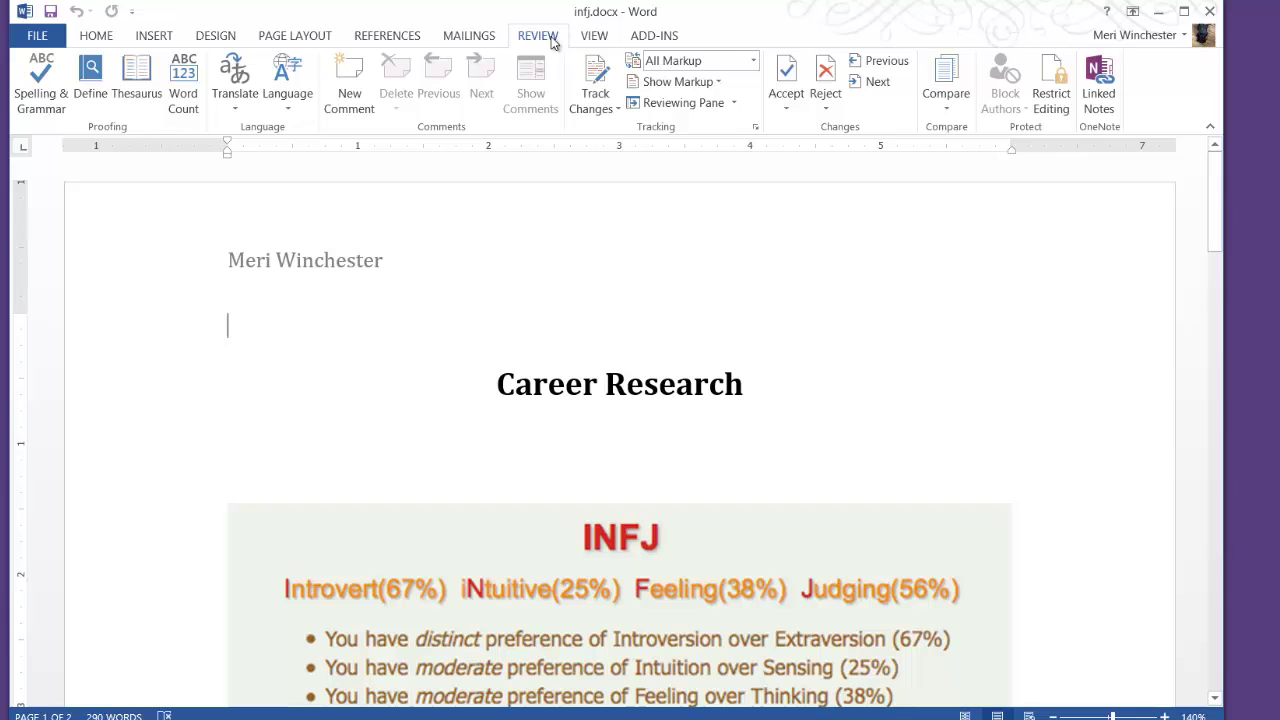
Turn on Track Changes and set the markup display to All Markup.
click(607, 110)
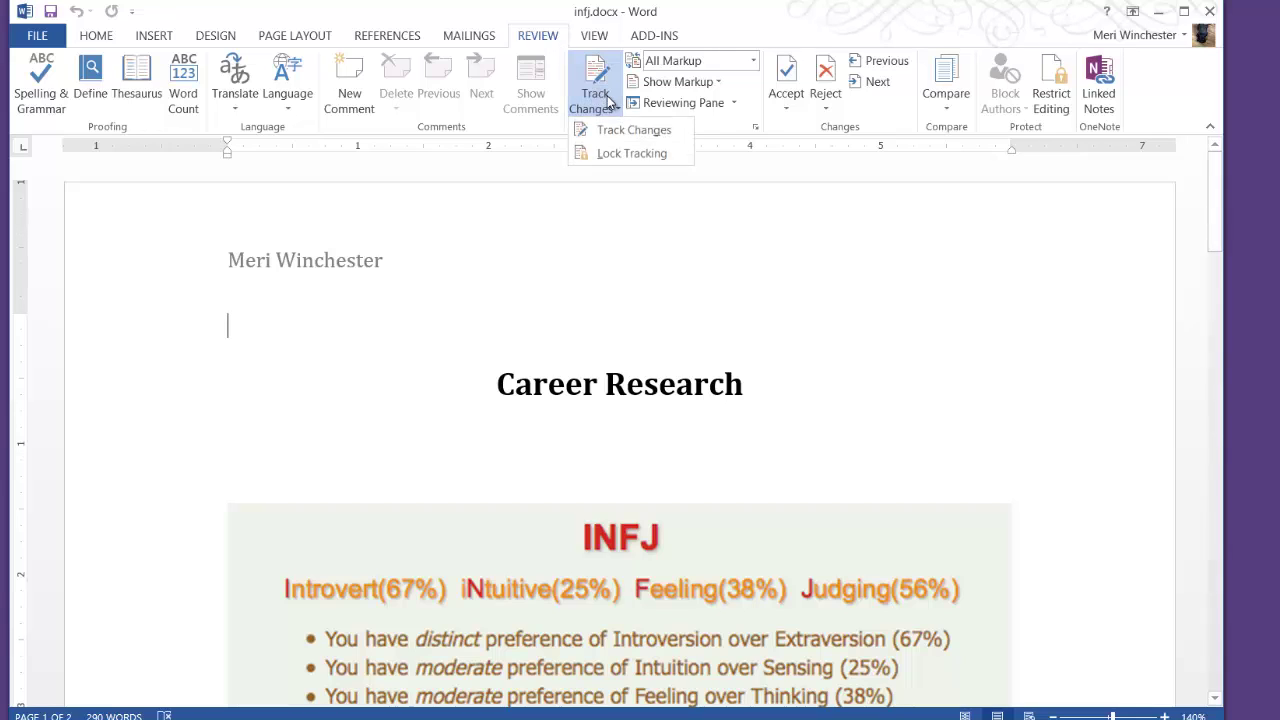
click(615, 138)
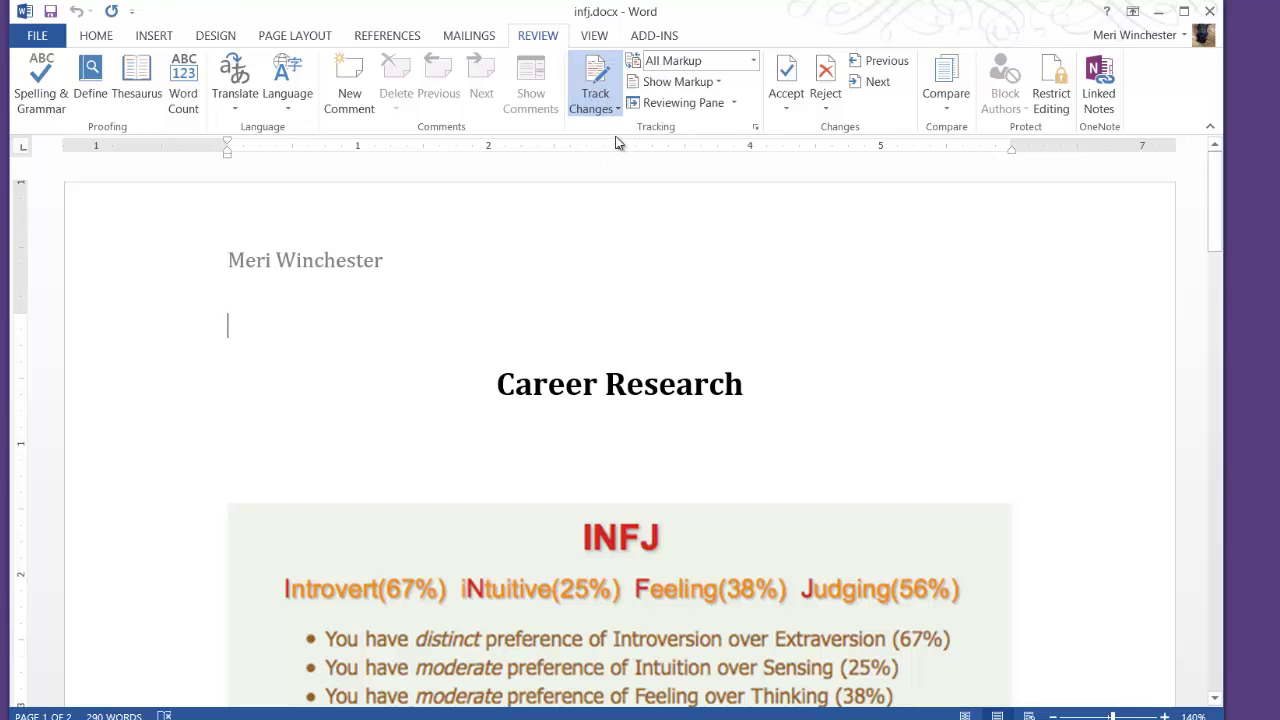
click(722, 64)
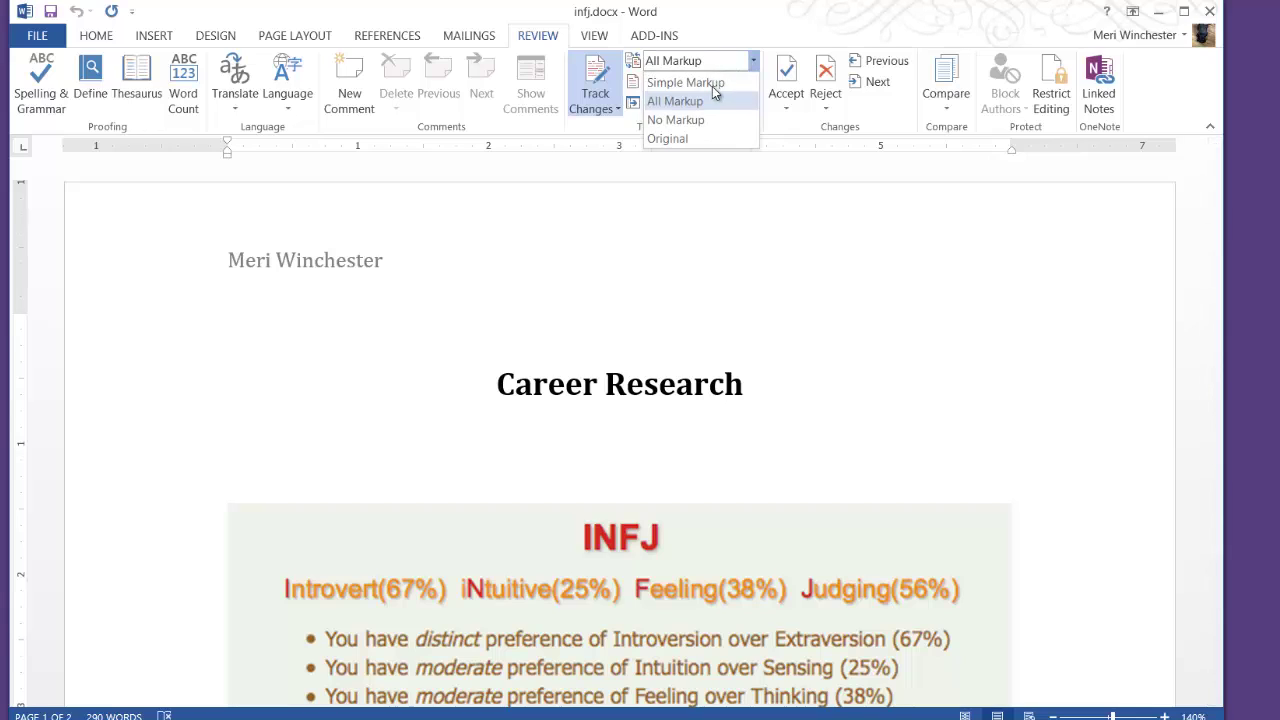
click(710, 101)
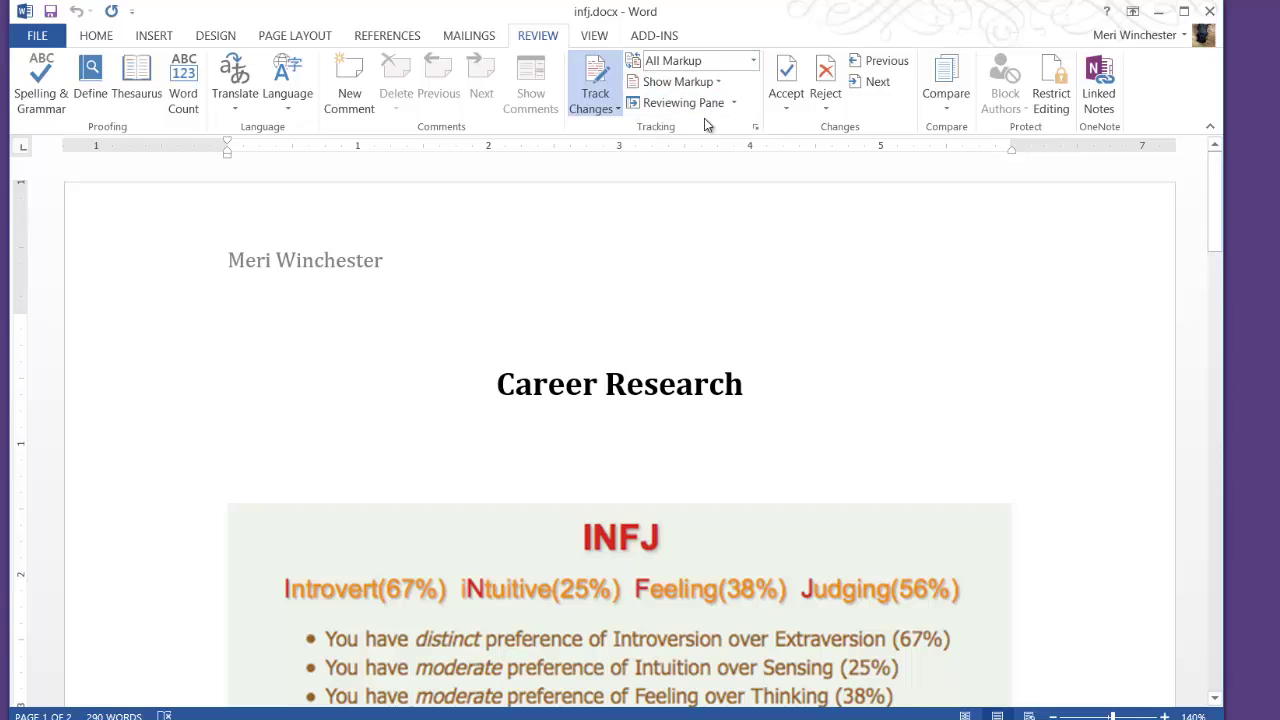
Select the 'Career Research' title heading.
scroll(460, 211, down, 1)
scroll(460, 211, up, 1)
drag(769, 388, 474, 367)
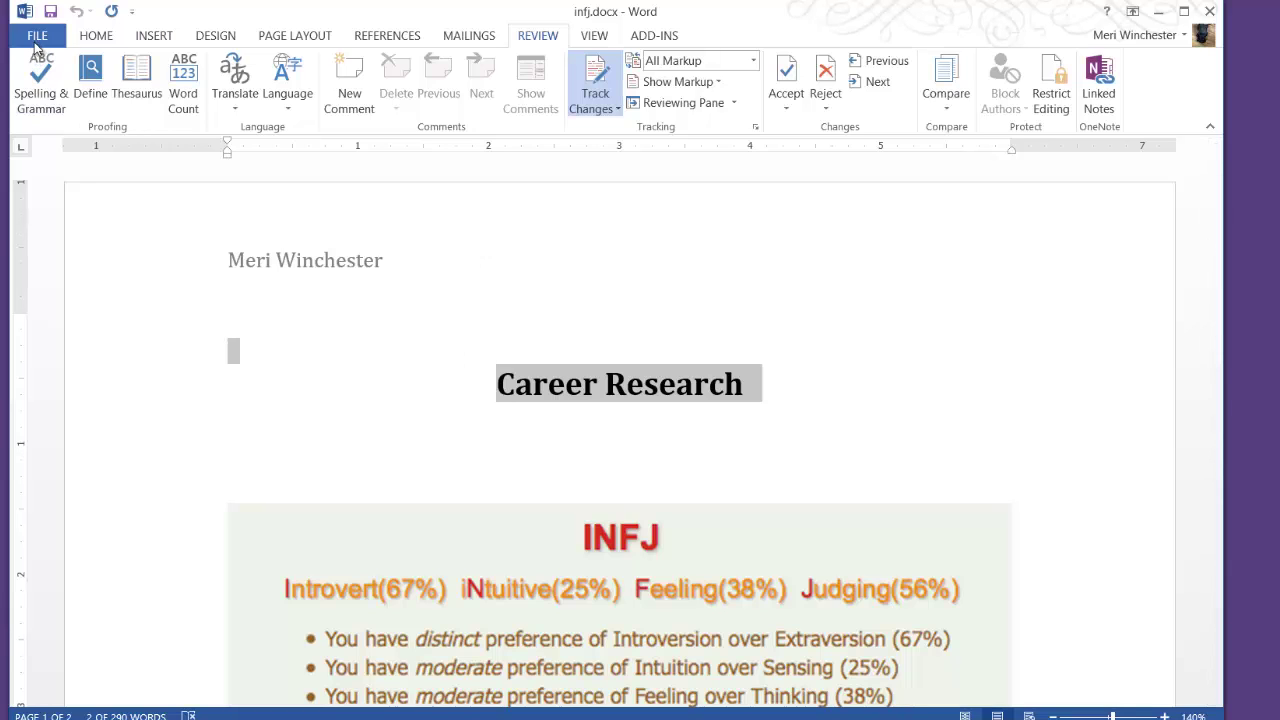
Save the document on the Desktop via Save As under the name 'infj- with feedback'.
click(36, 37)
click(43, 217)
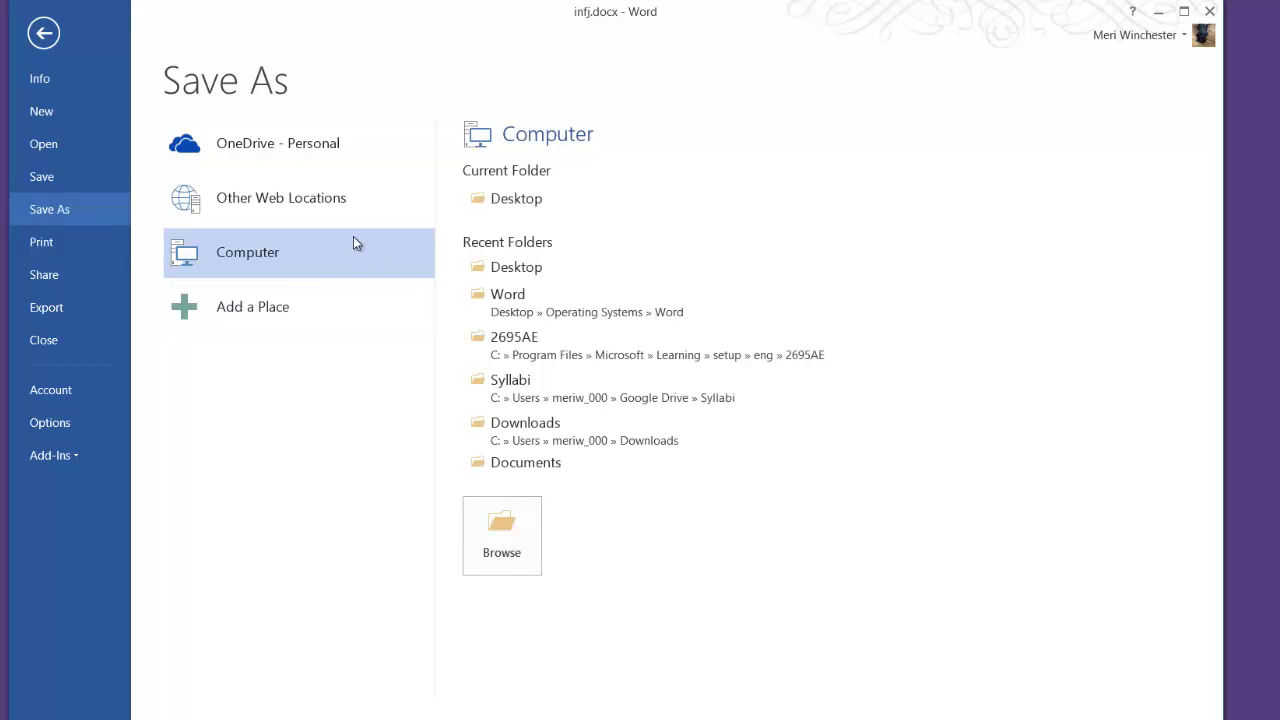
double_click(297, 263)
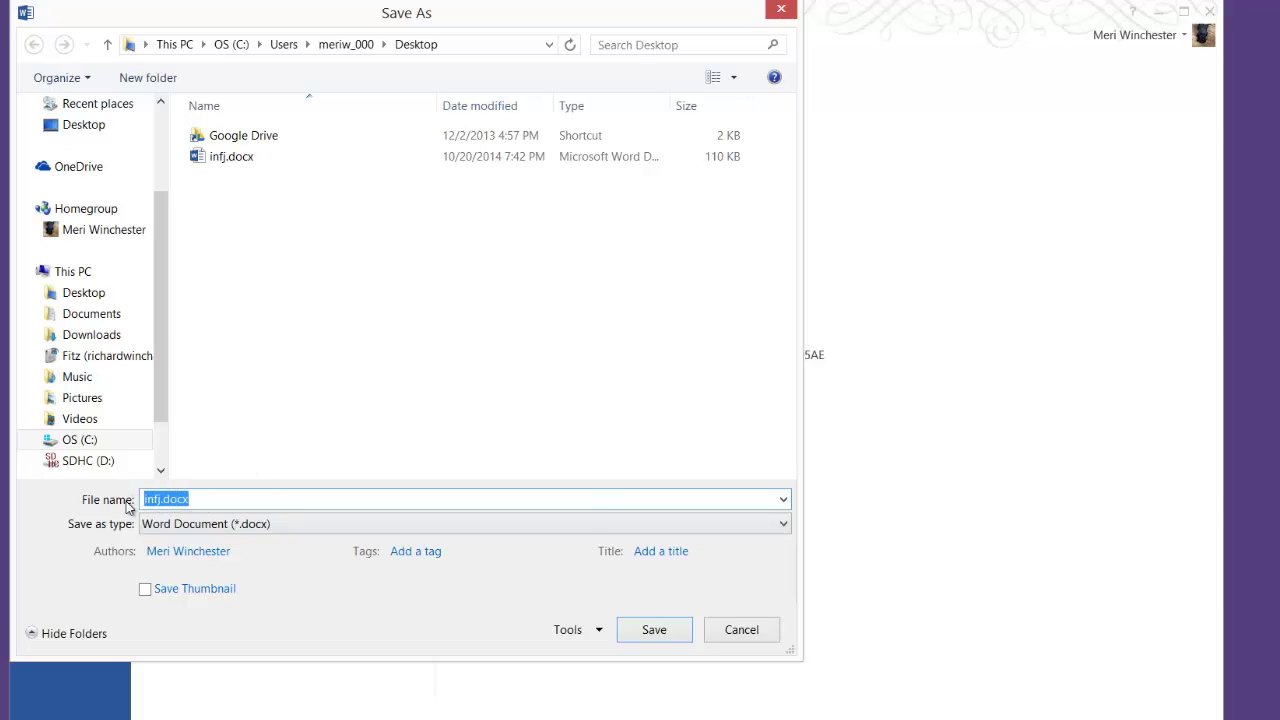
text(infj- with feedback)
key(Return)
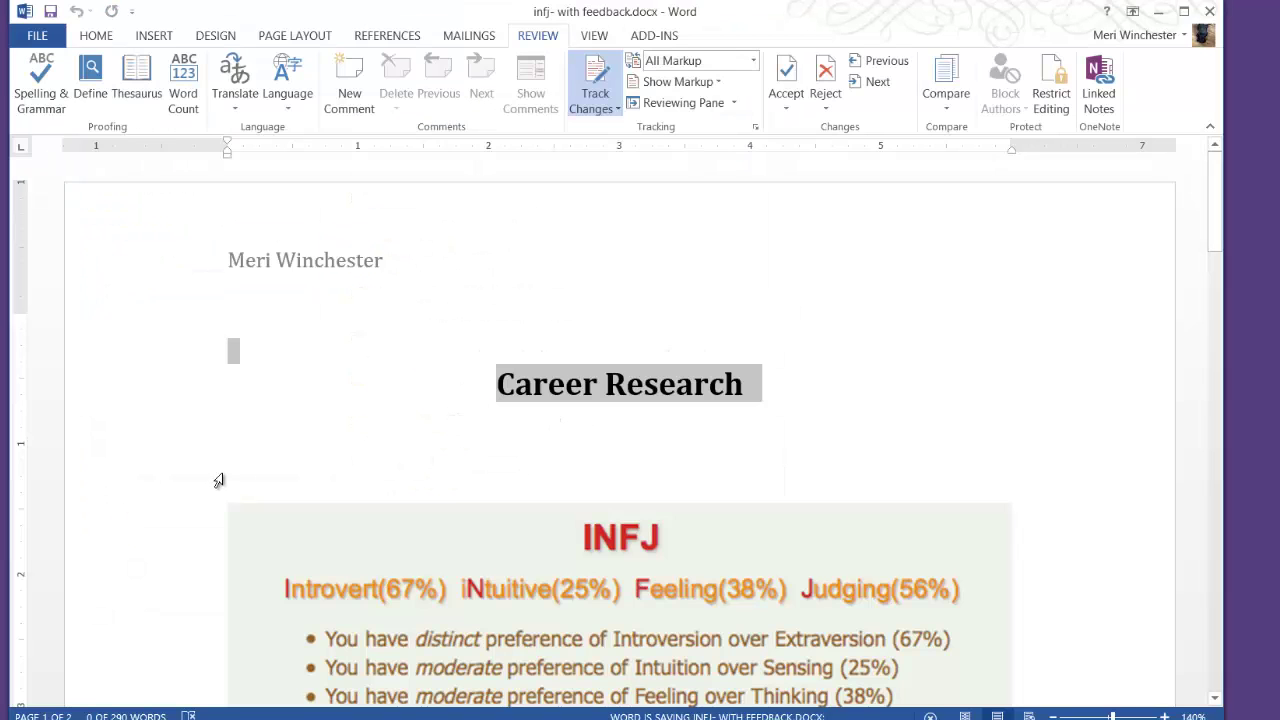
Delete the selected 'Career Research' title as a tracked deletion.
right_click(598, 401)
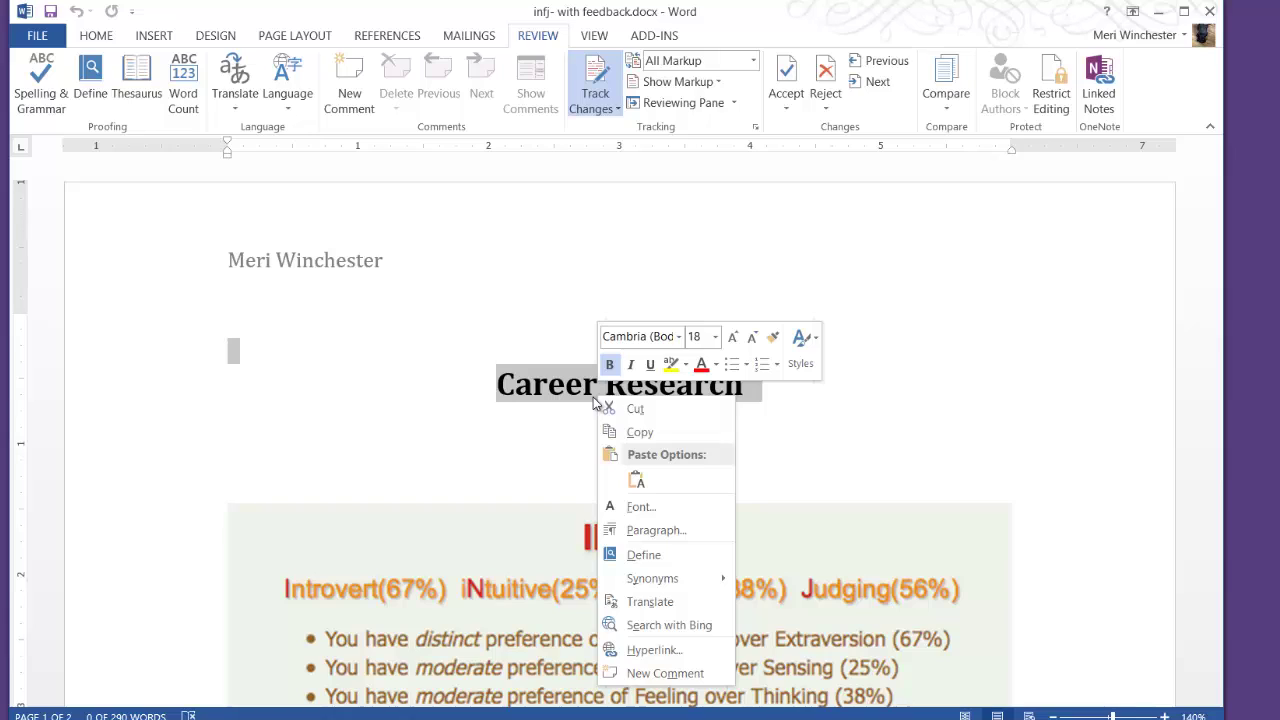
key(Escape)
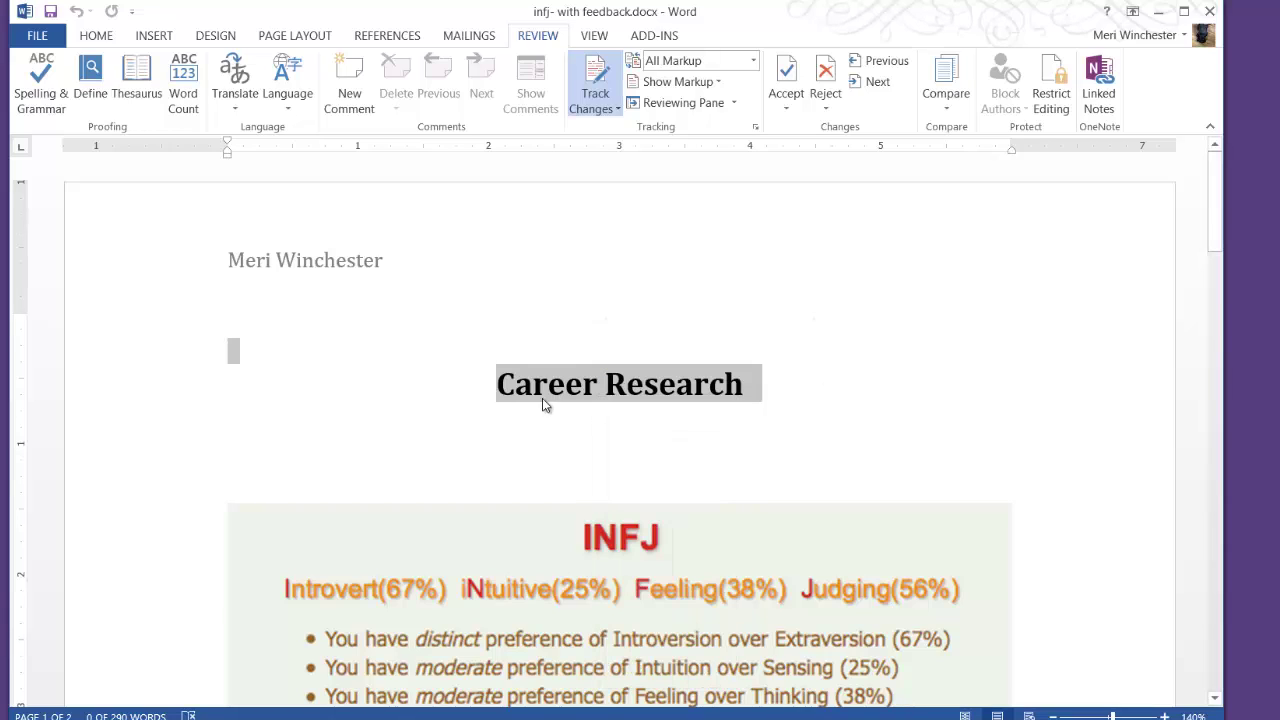
key(Delete)
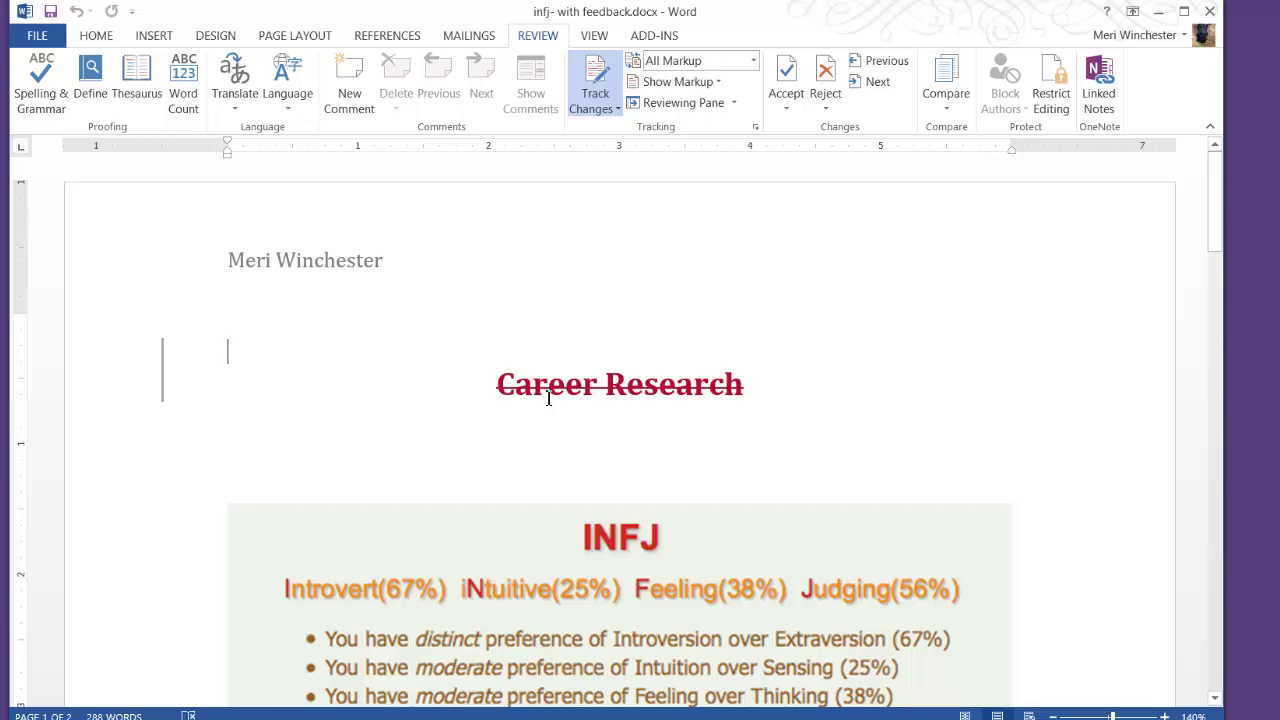
text(IN)
key(BackSpace)
key(BackSpace)
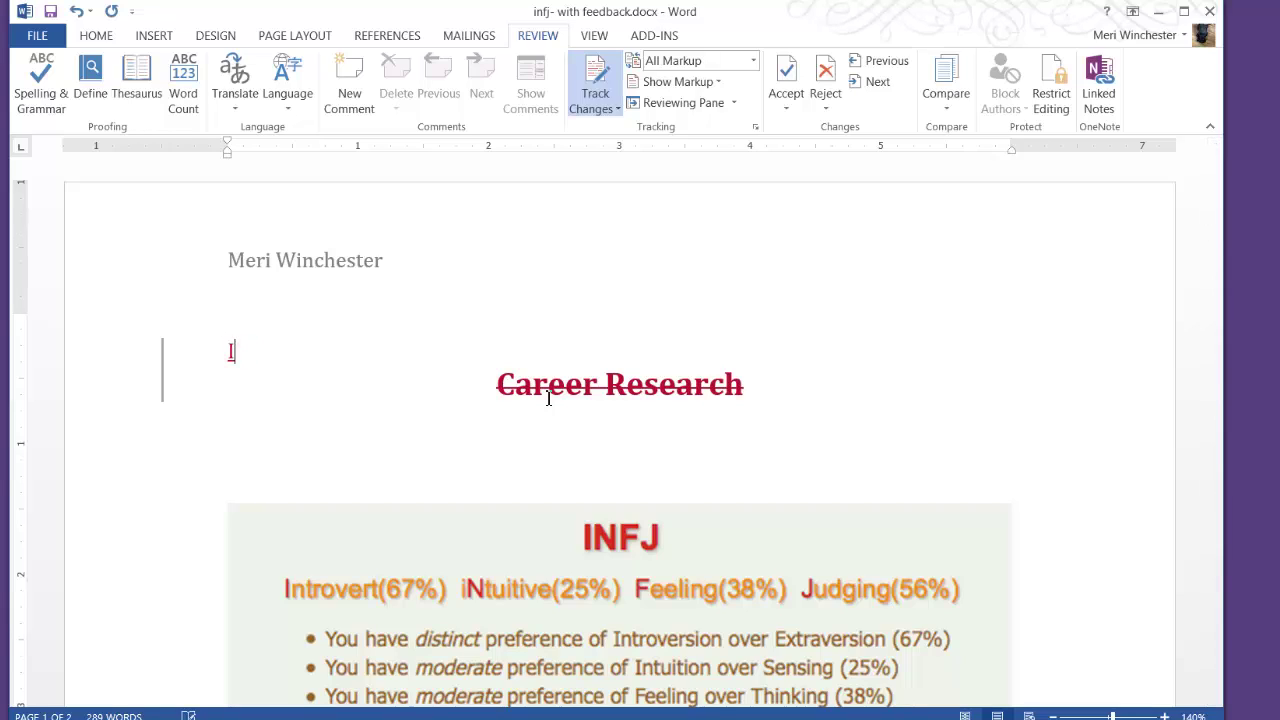
Type 'INFJ Careers' after the struck-through title as its tracked replacement.
drag(746, 384, 528, 382)
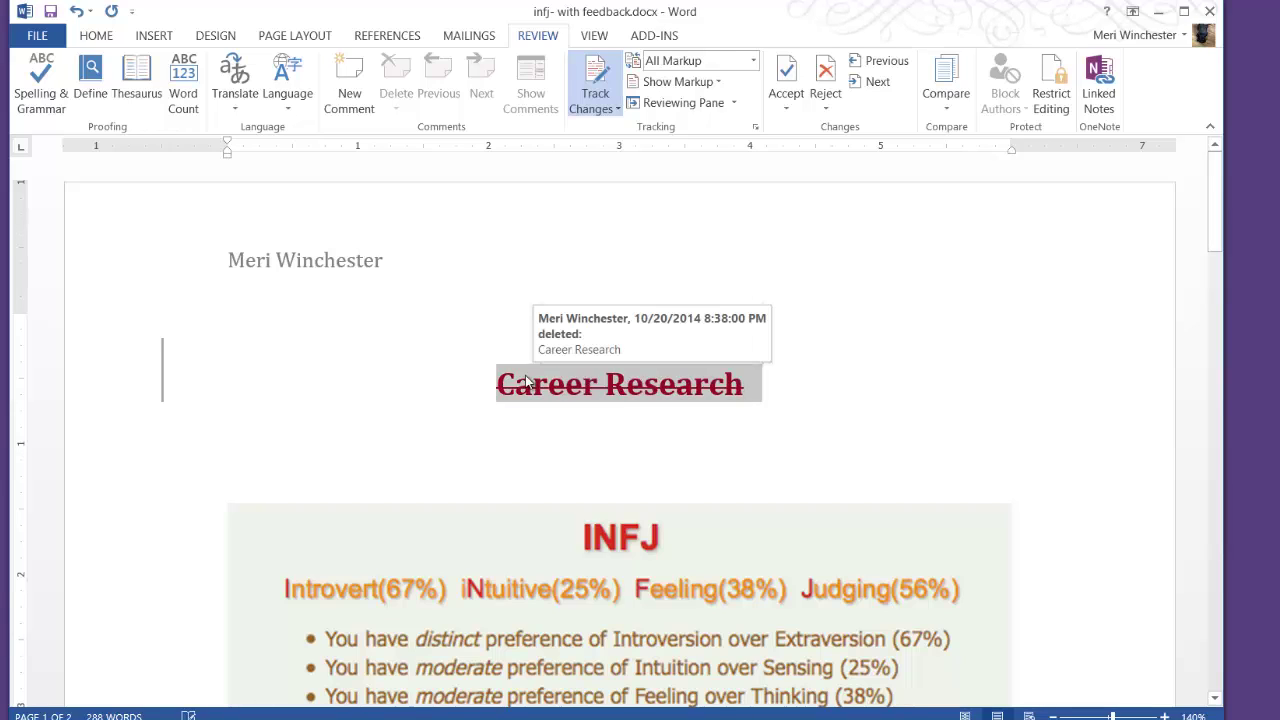
text(INF)
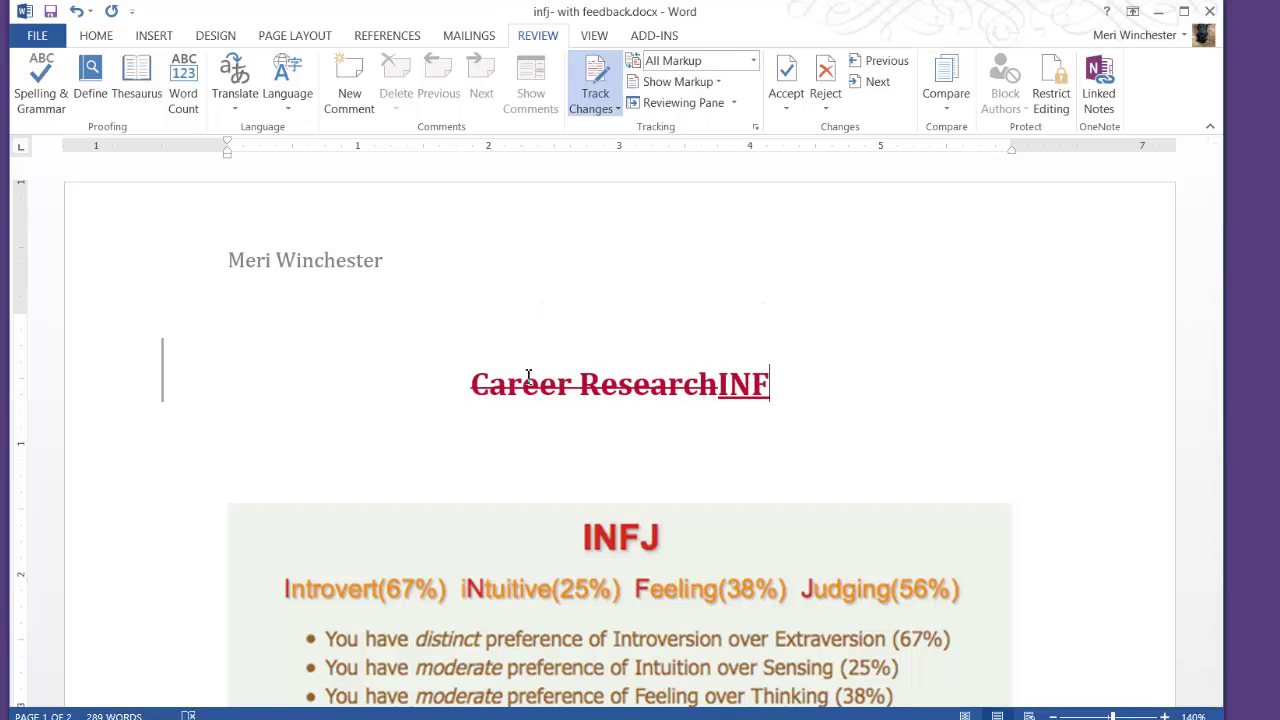
text(J CAree)
key(BackSpace)
key(BackSpace)
key(BackSpace)
key(BackSpace)
text(areerw)
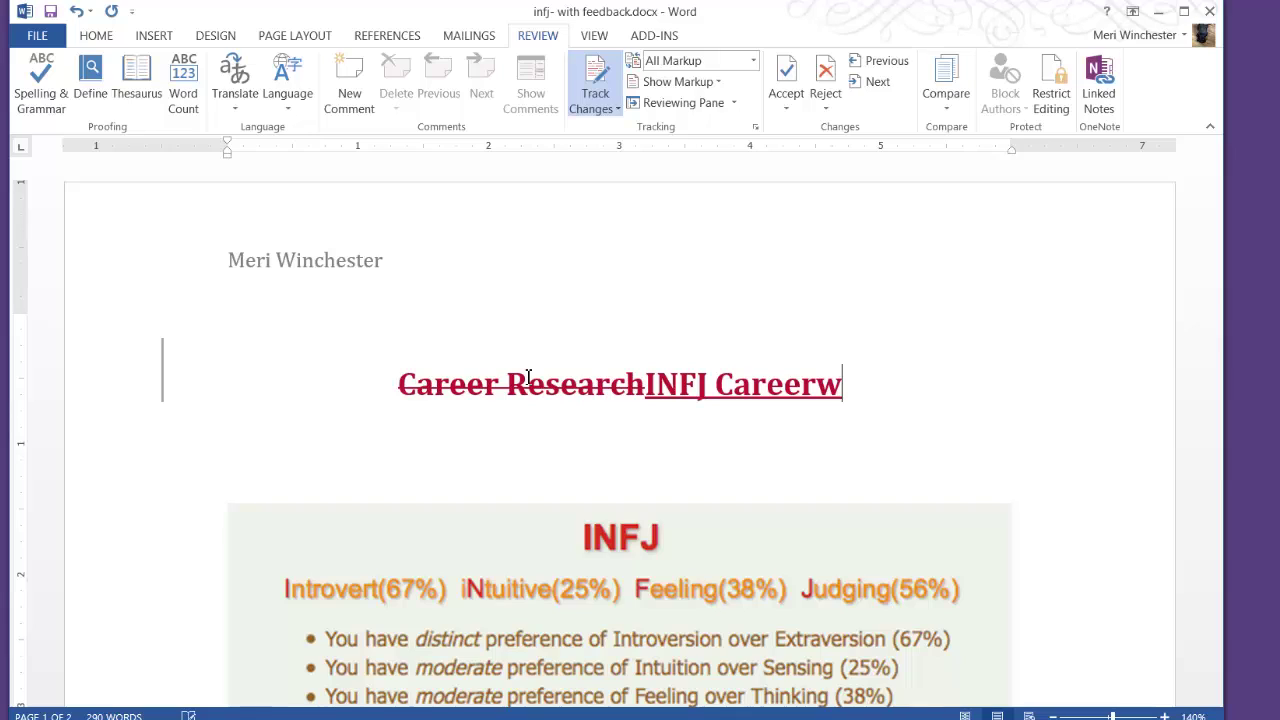
key(BackSpace)
text(s)
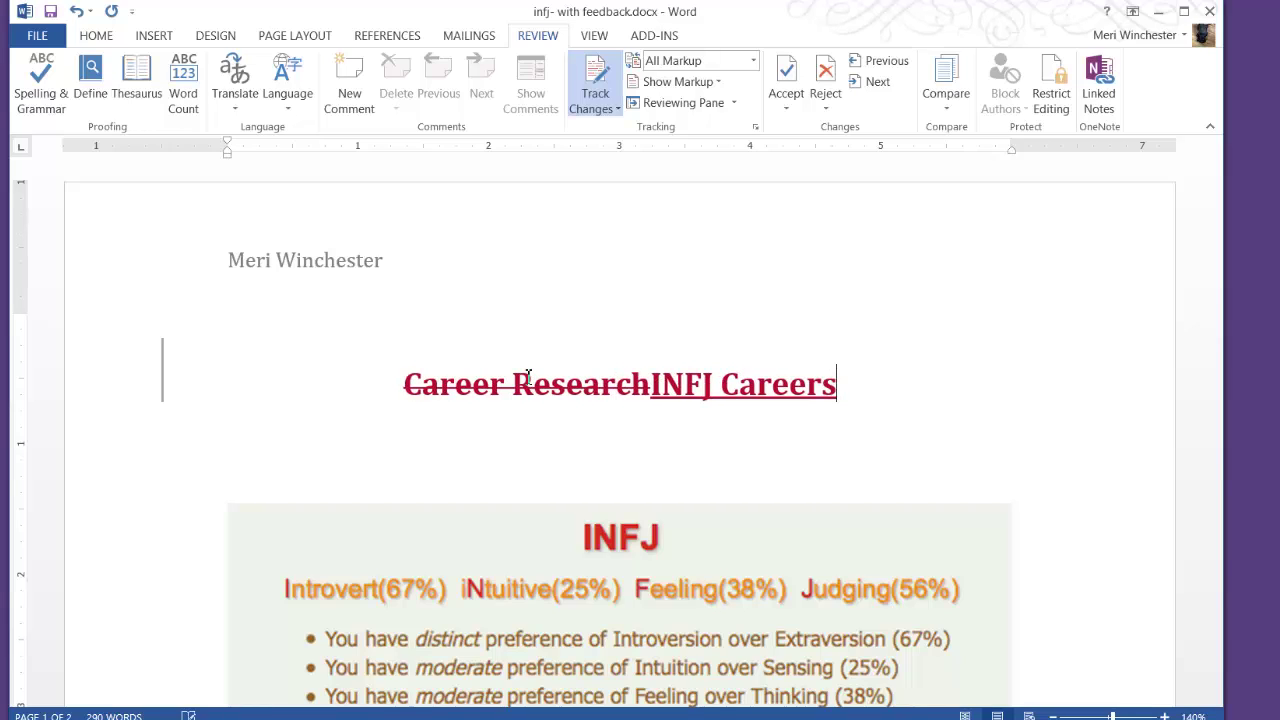
click(849, 357)
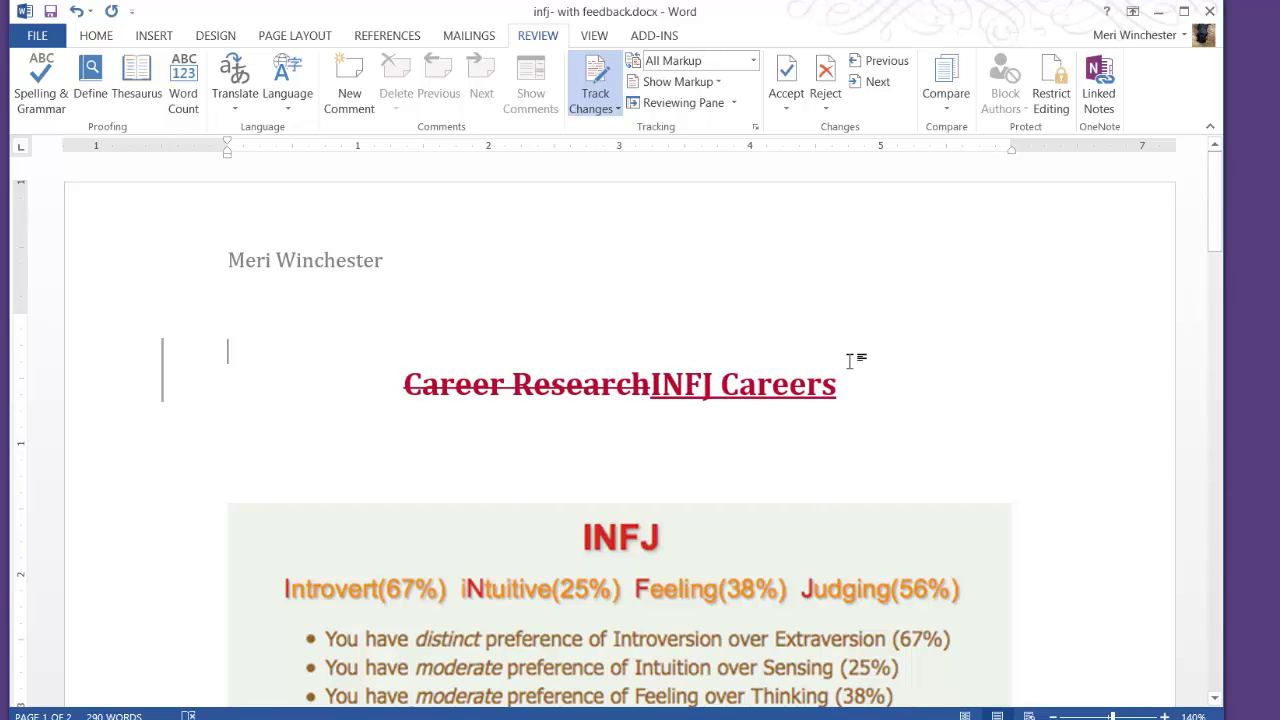
Open the Reviewing Pane listing all revisions, leaving the markup display unchanged.
click(684, 105)
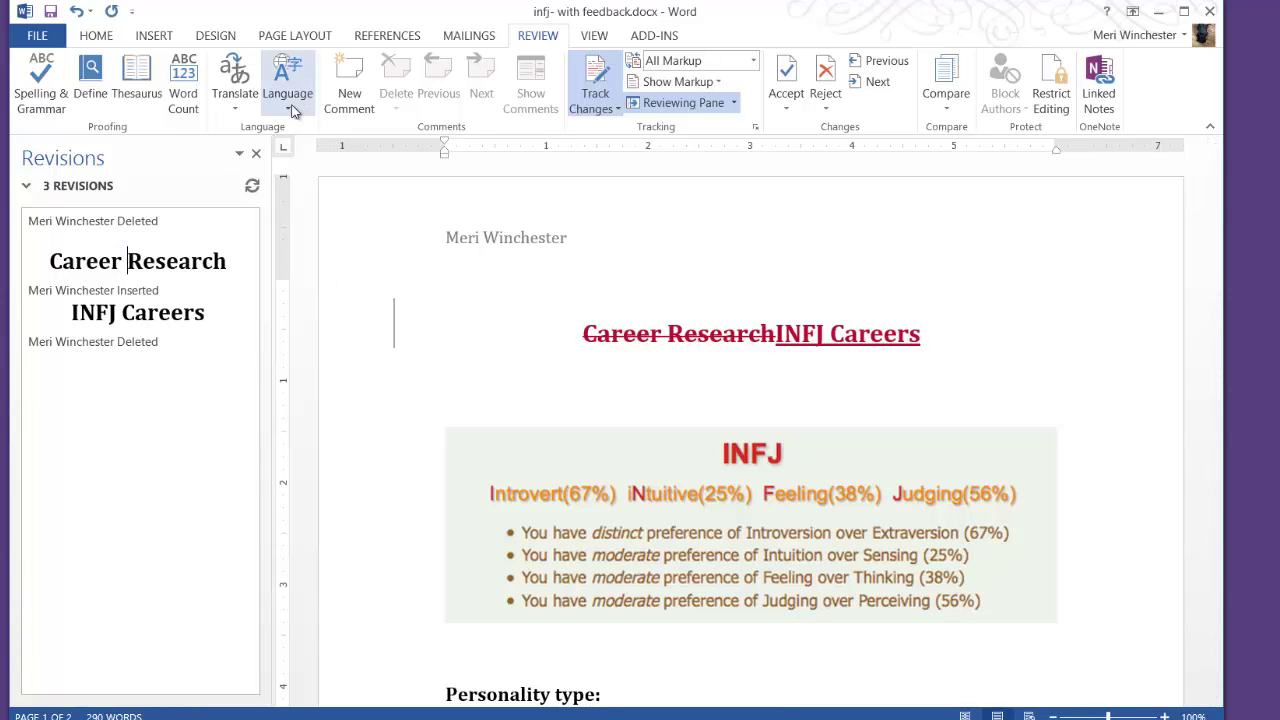
click(680, 82)
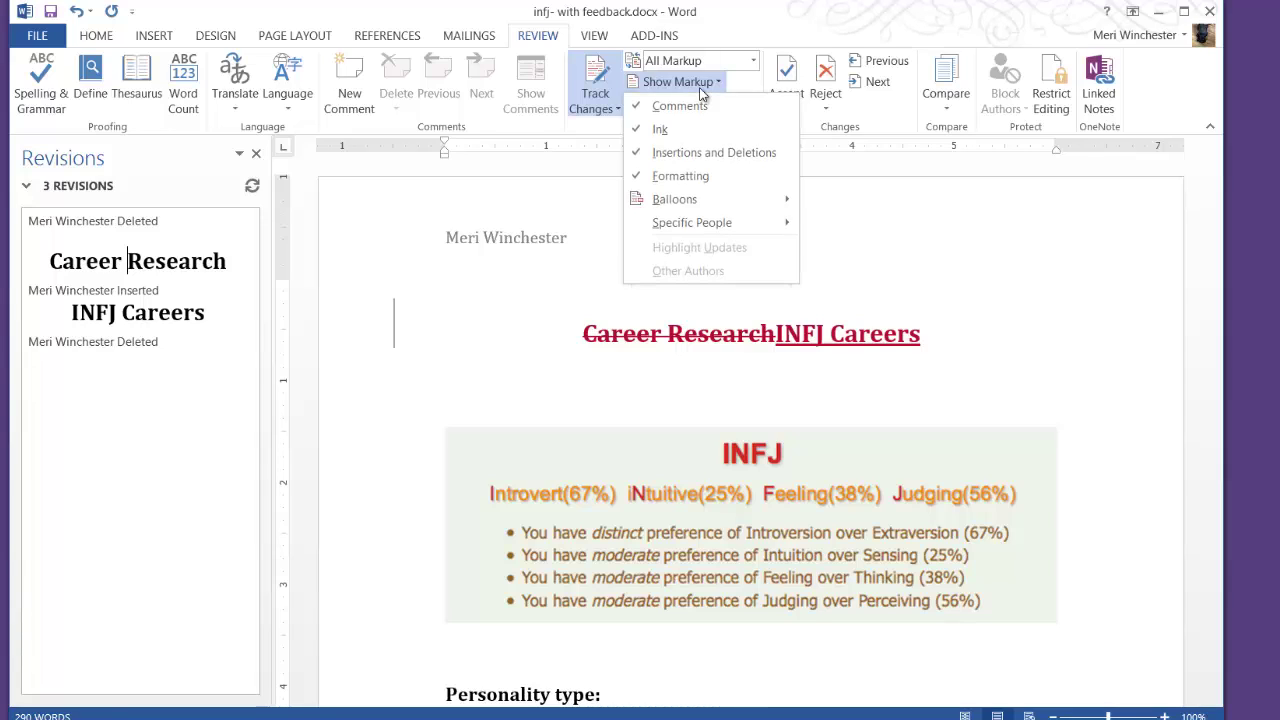
click(703, 90)
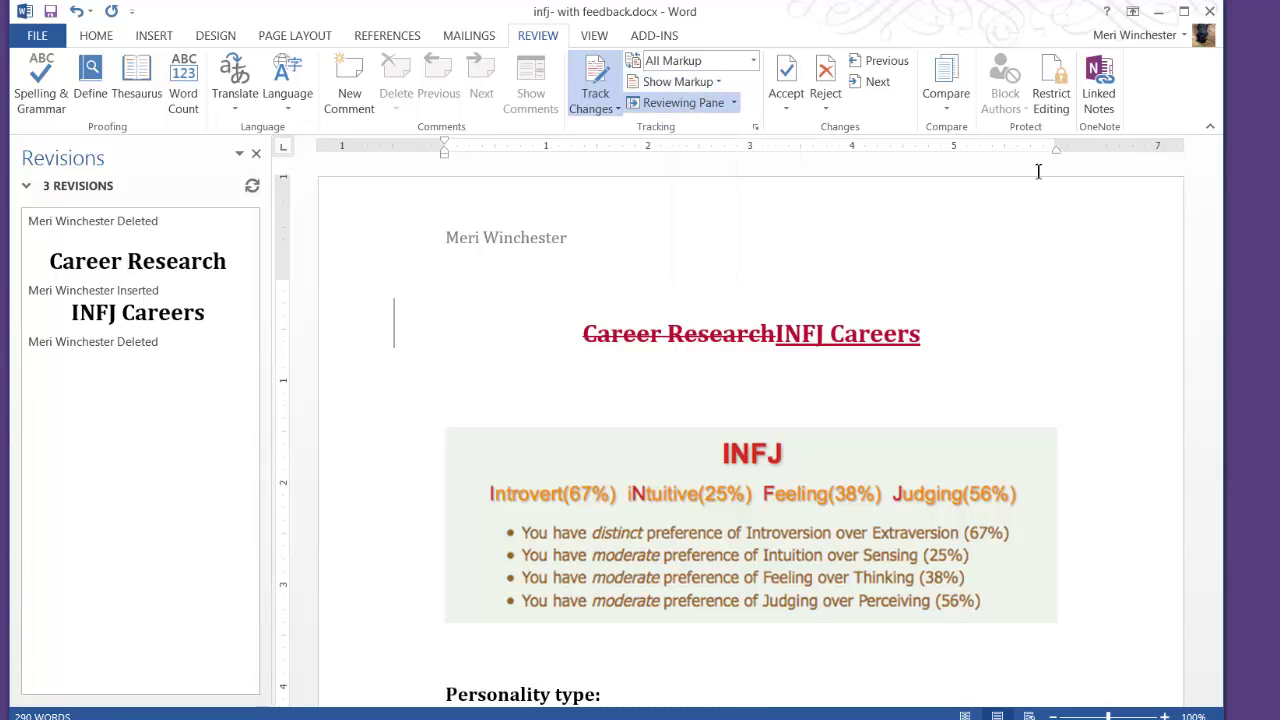
Accept the tracked deletion of the old 'Career Research' title.
click(668, 334)
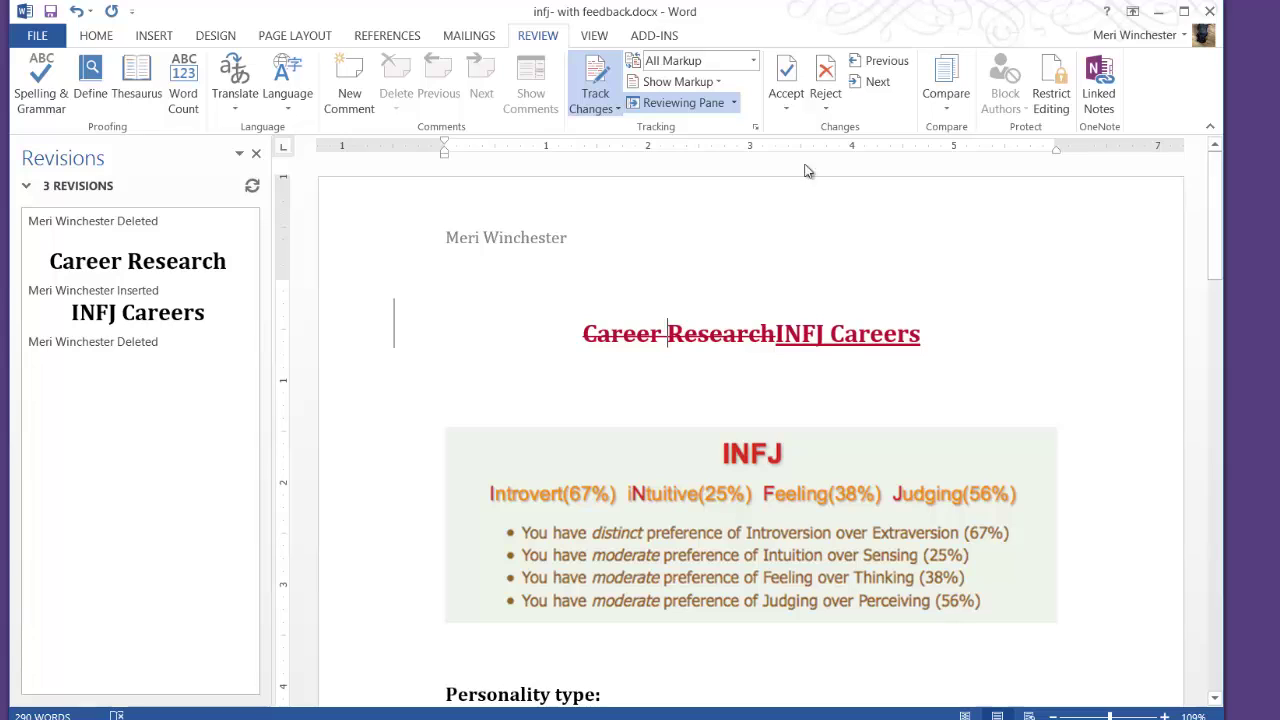
click(786, 105)
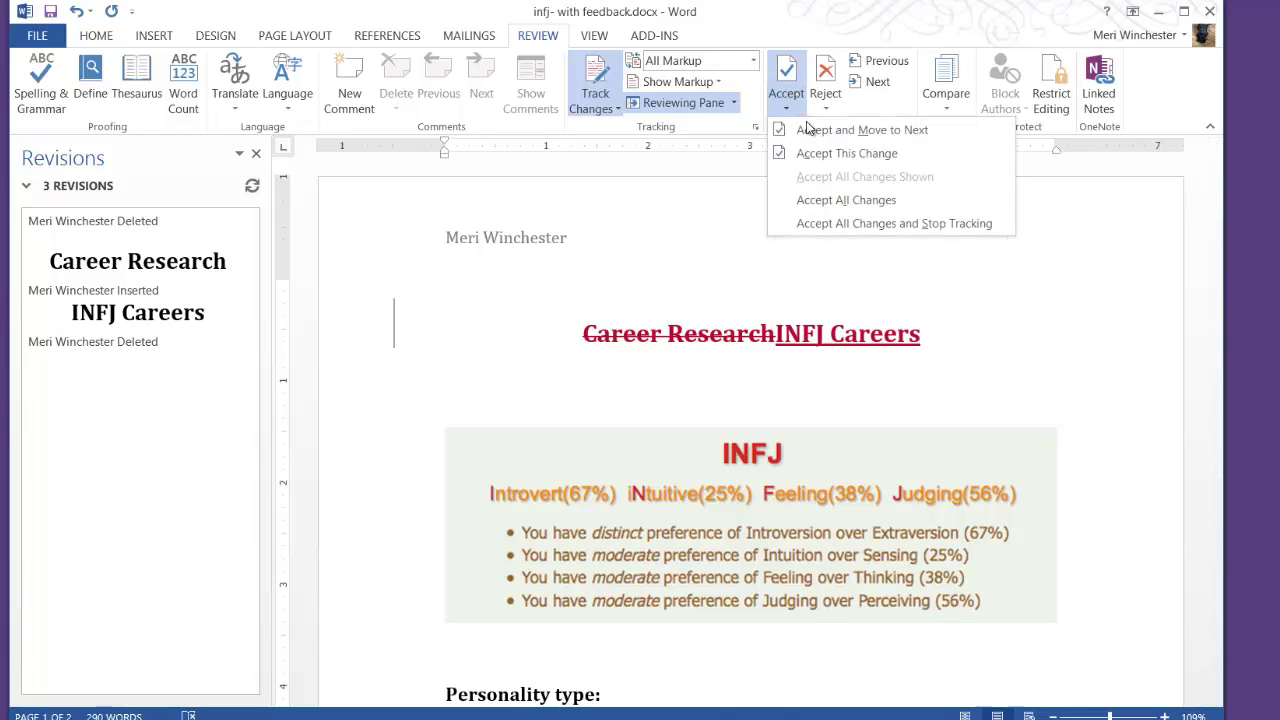
click(808, 129)
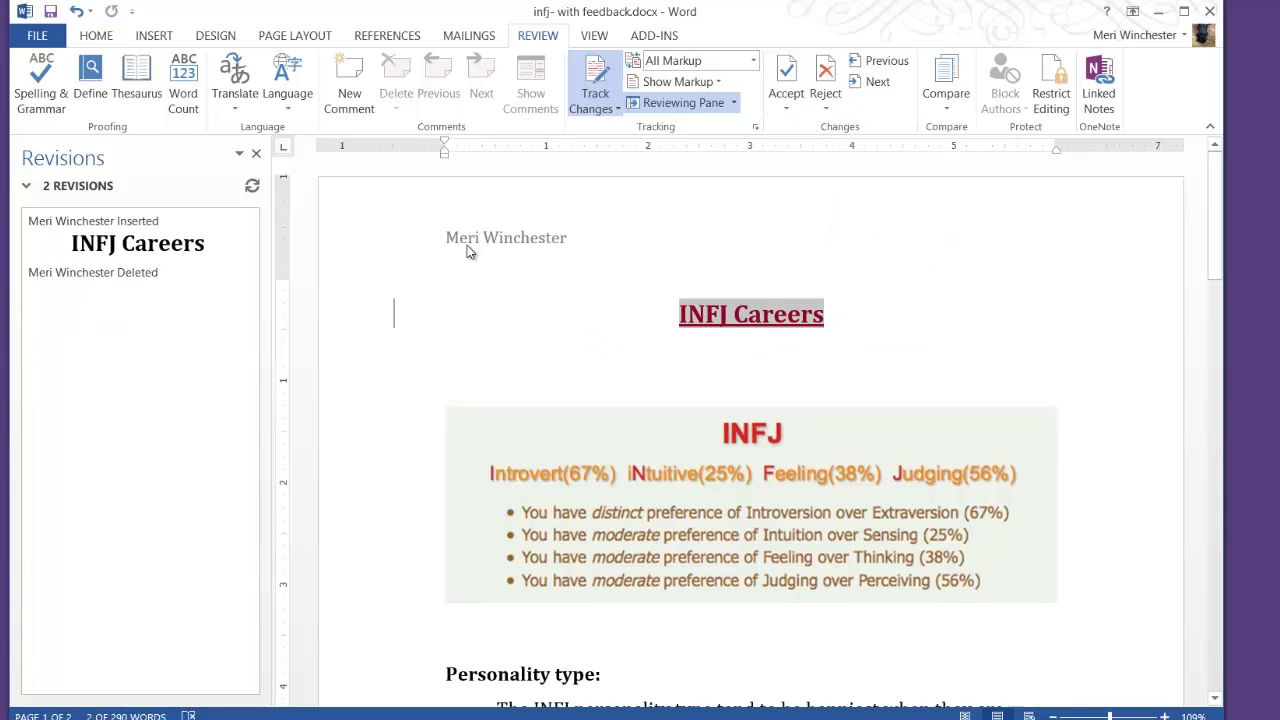
scroll(506, 237, down, 1)
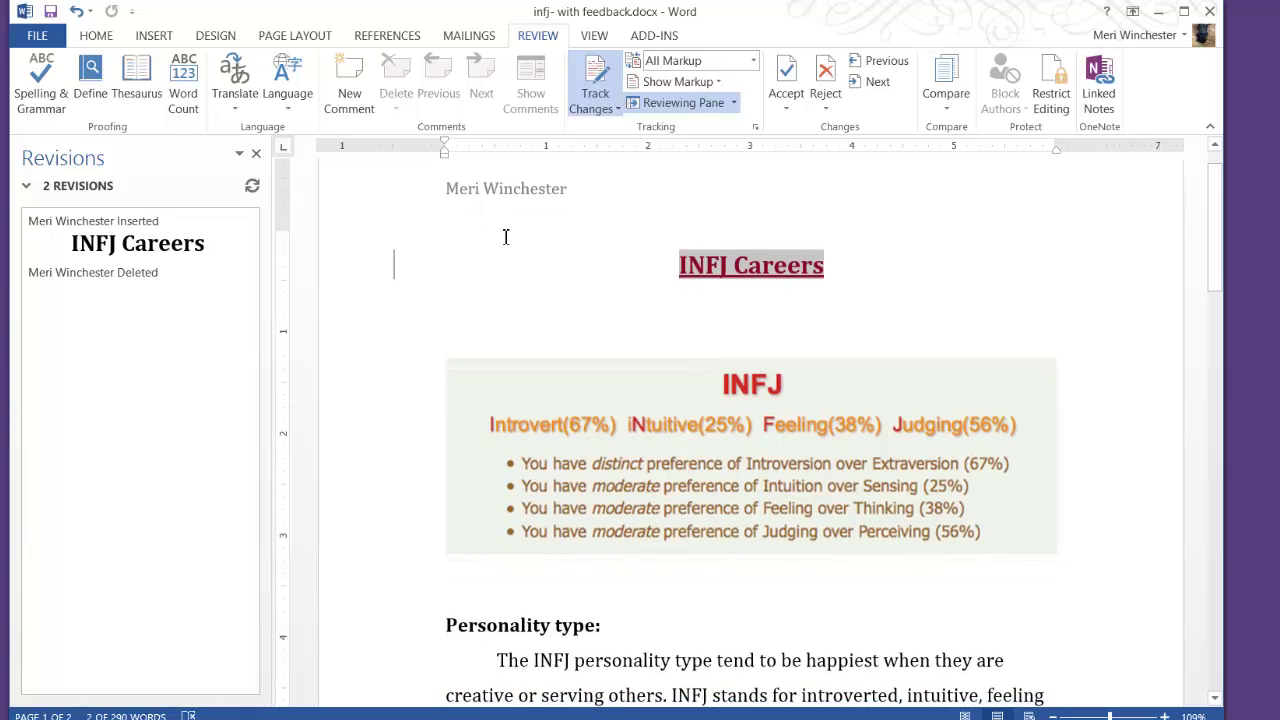
scroll(560, 225, down, 1)
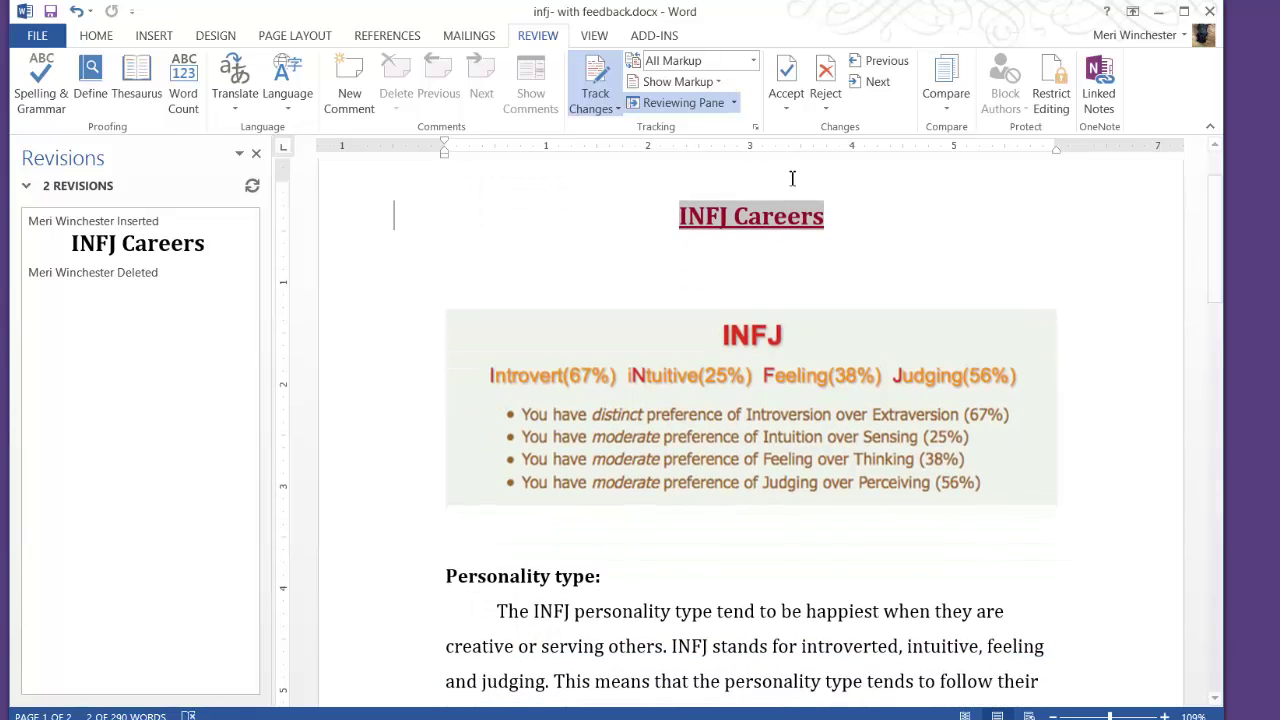
scroll(766, 225, down, 1)
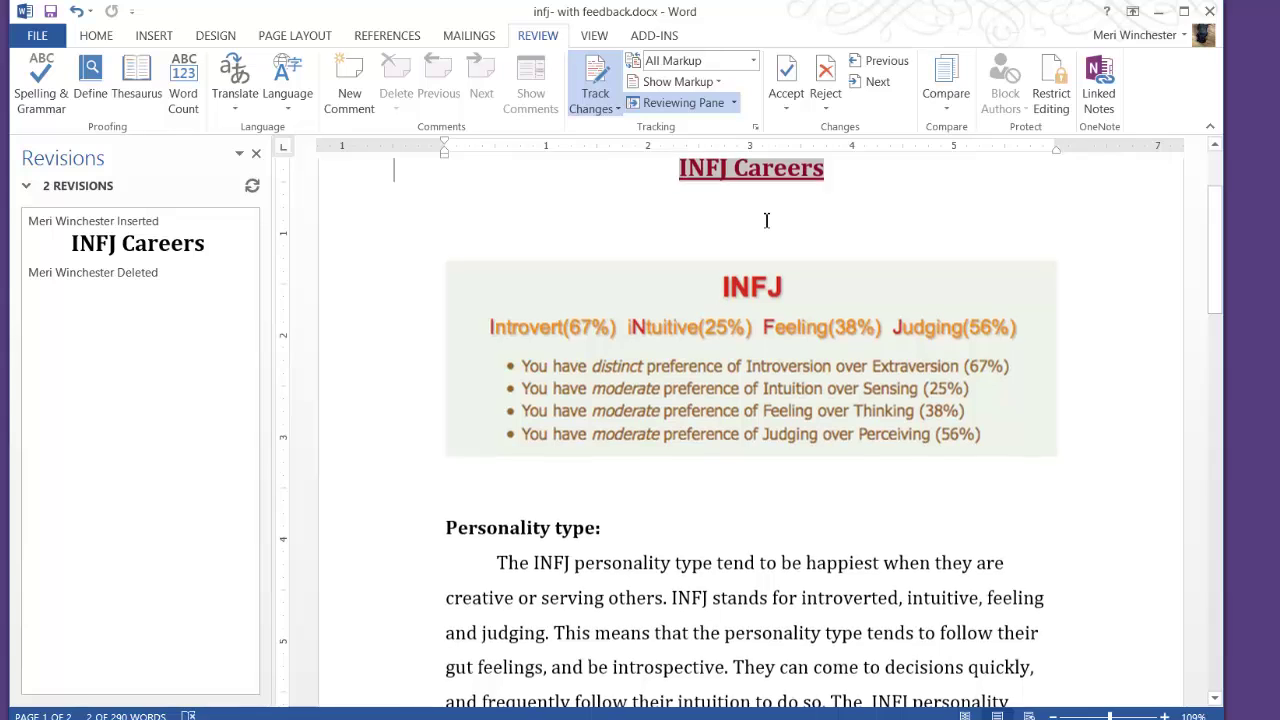
scroll(763, 221, down, 1)
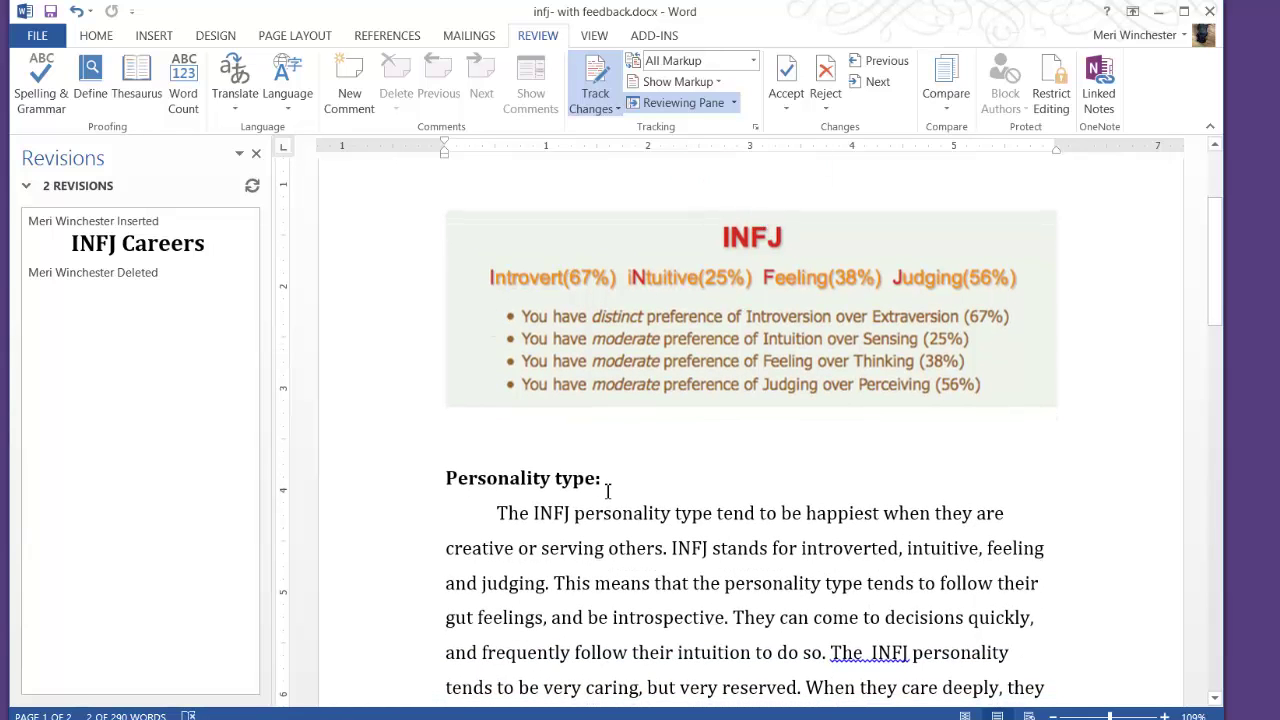
scroll(609, 479, down, 3)
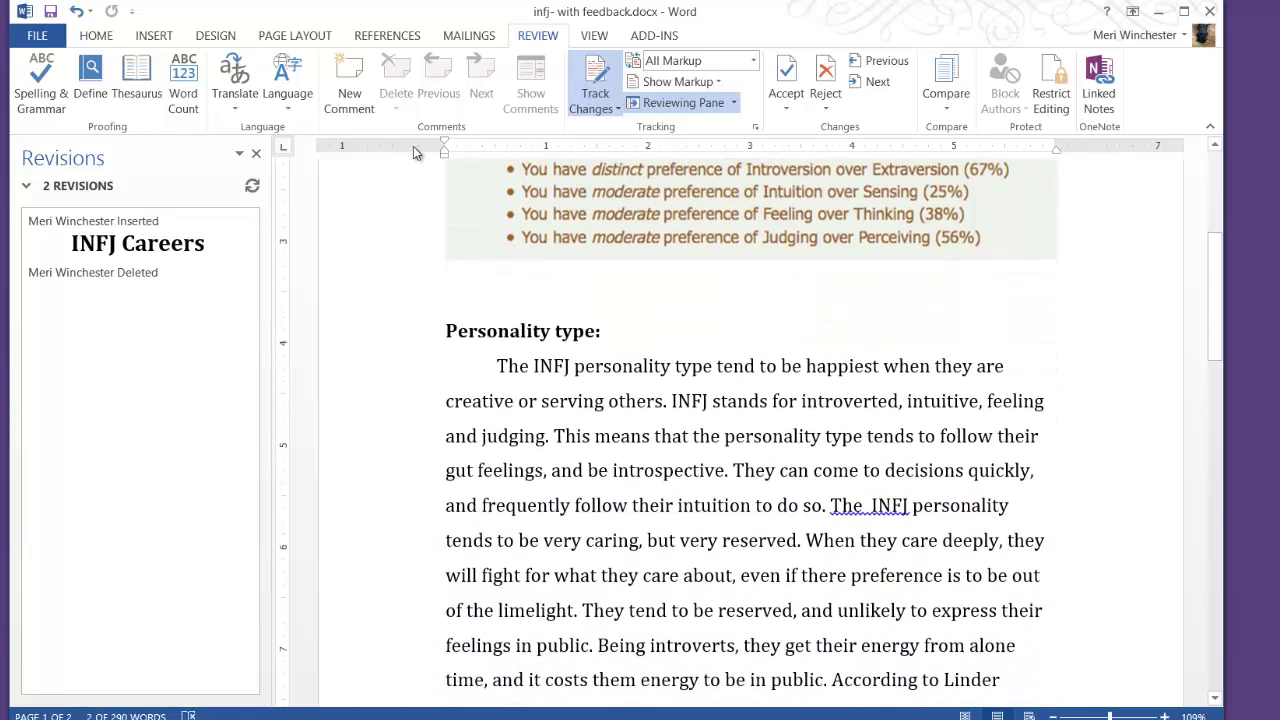
Add a comment 'I think this title is clearer' to the INFJ Careers title.
click(349, 80)
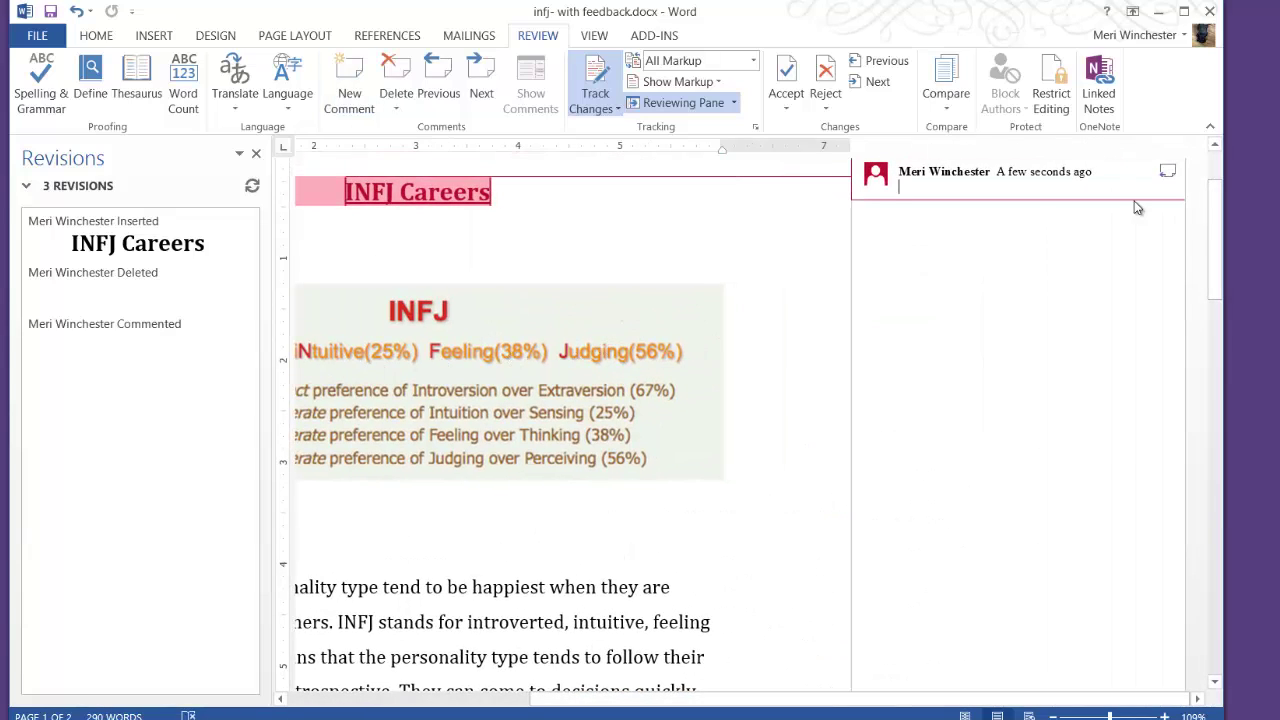
text(I think thit p)
key(BackSpace)
text(s title)
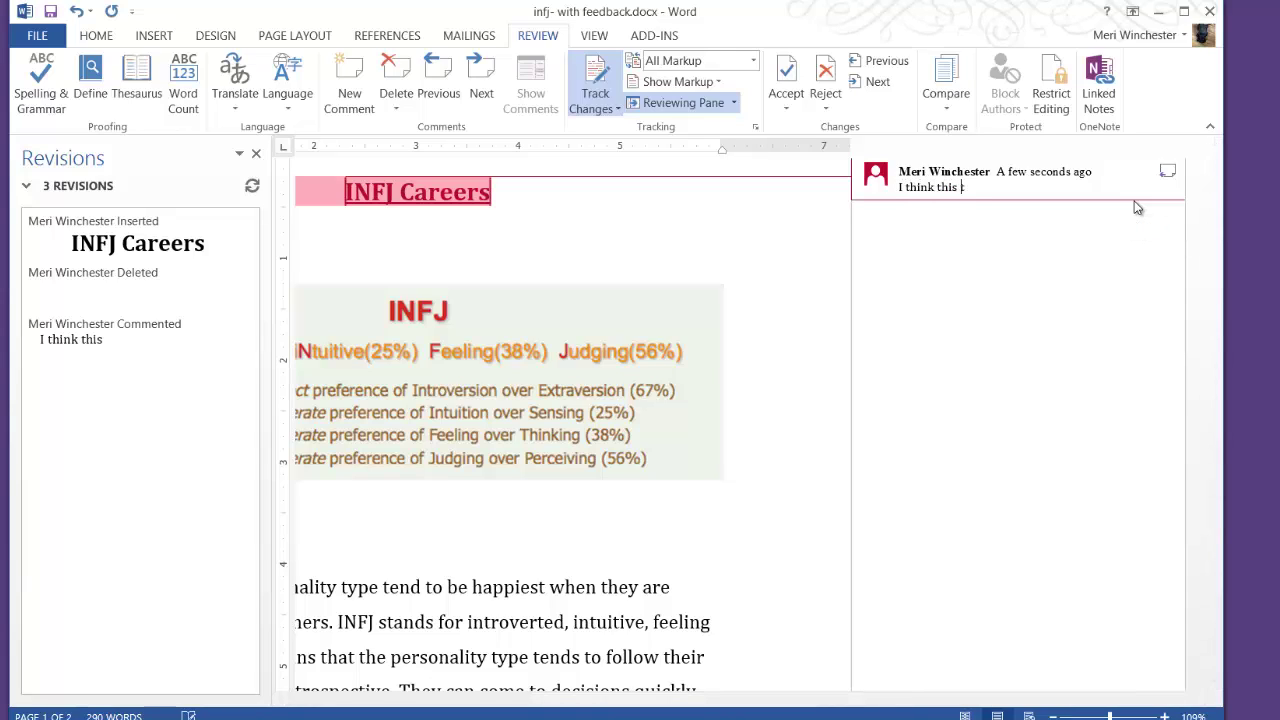
text( is clearer)
key(Return)
text(a)
click(571, 480)
scroll(590, 500, down, 2)
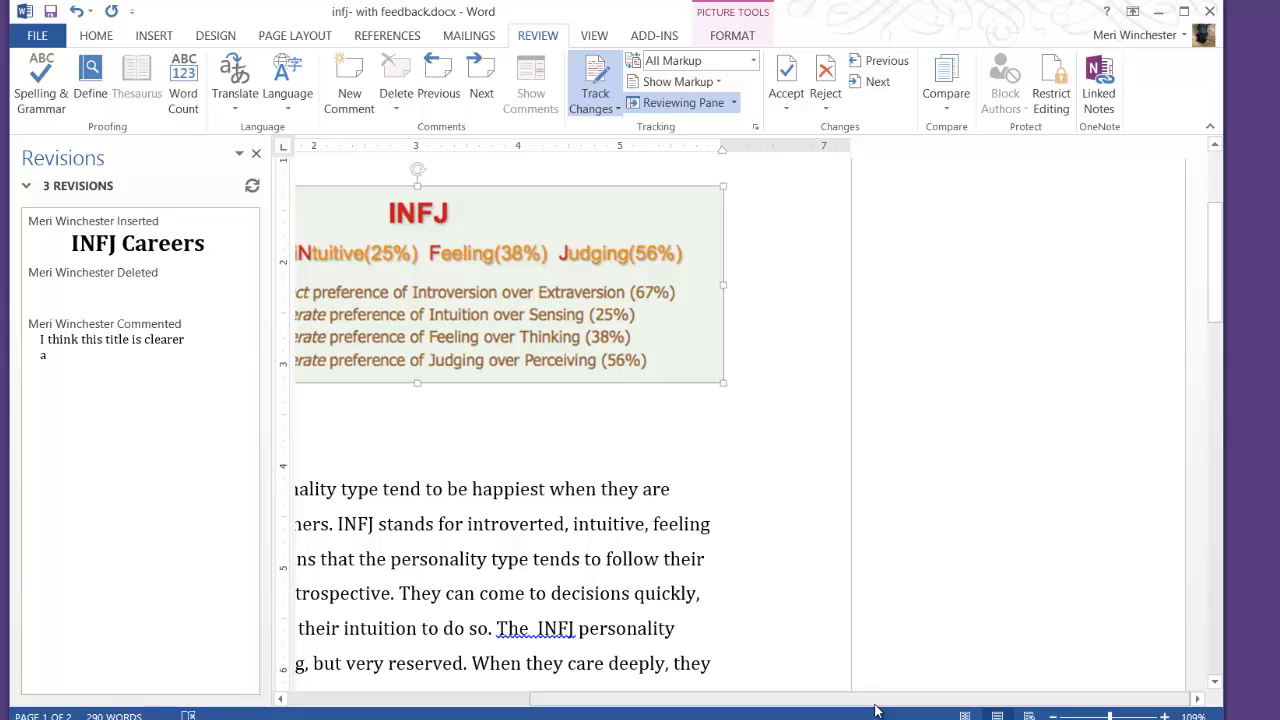
scroll(900, 697, left, 3)
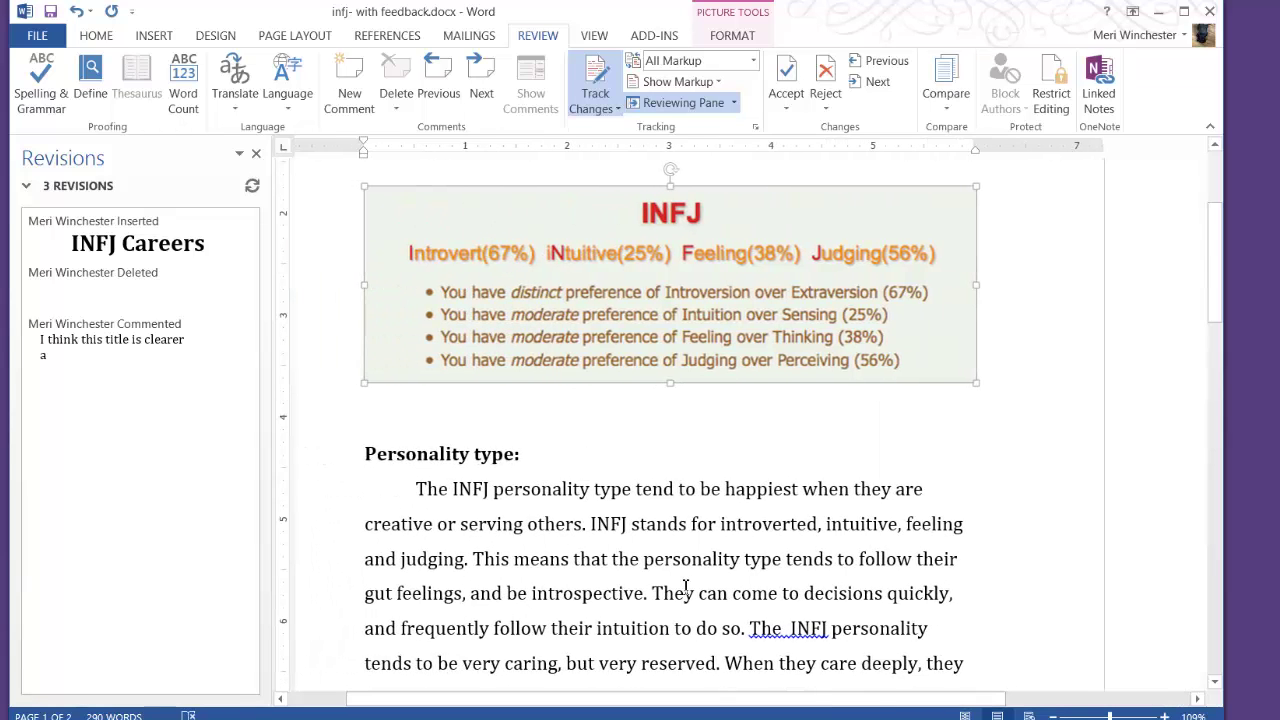
scroll(686, 588, down, 2)
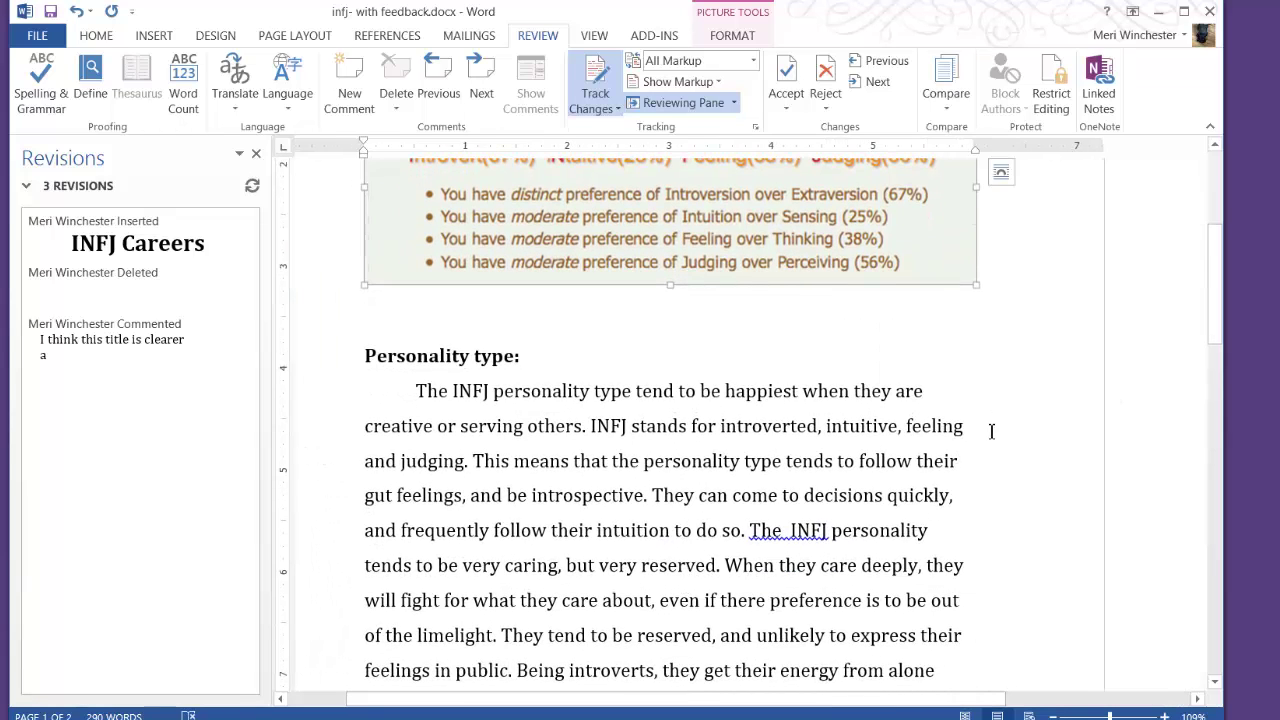
scroll(991, 431, down, 1)
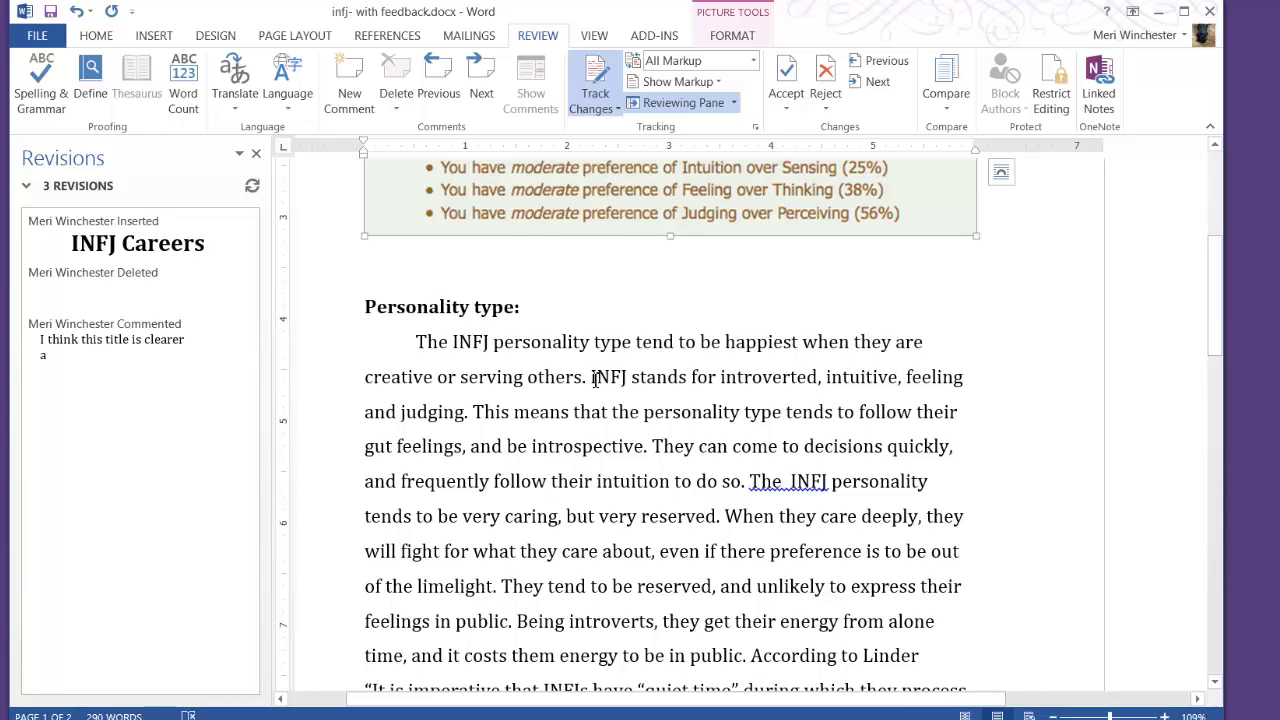
Comment 'Should be first sentence in paragraph' on the 'INFJ stands for…' sentence.
drag(595, 377, 477, 411)
click(360, 80)
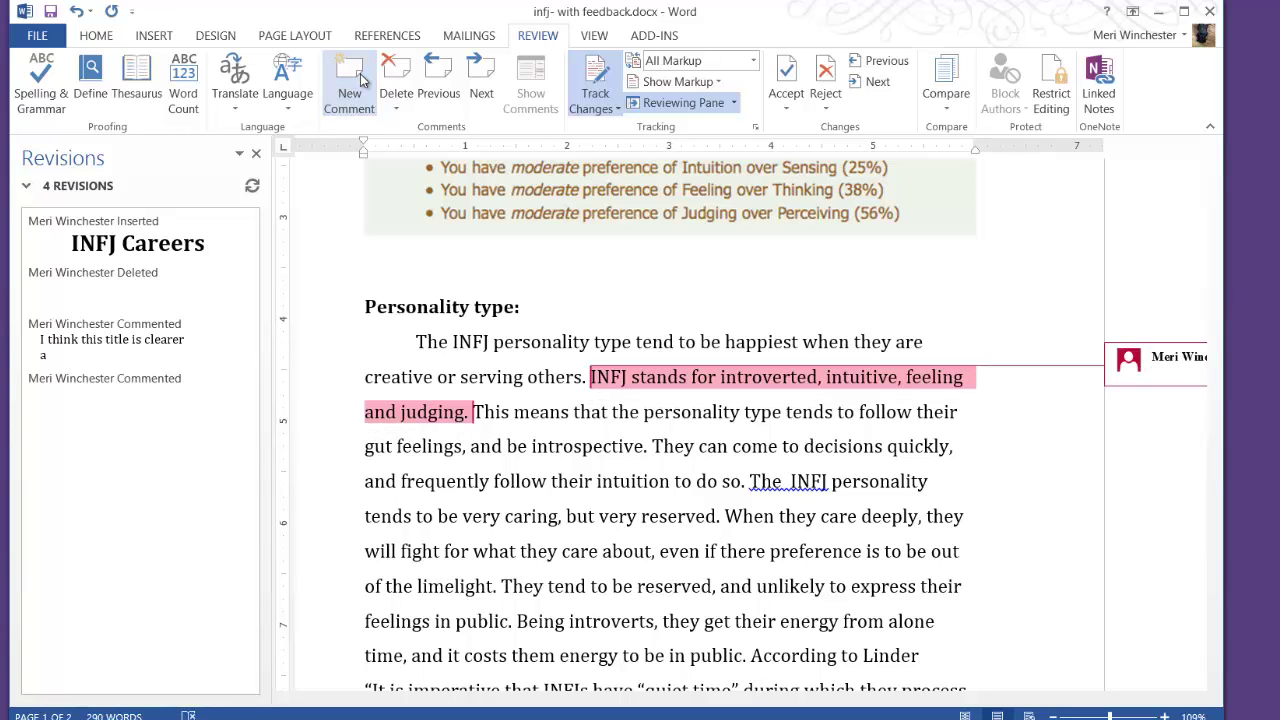
text(Should b)
key(BackSpace)
key(BackSpace)
key(BackSpace)
text(ld be)
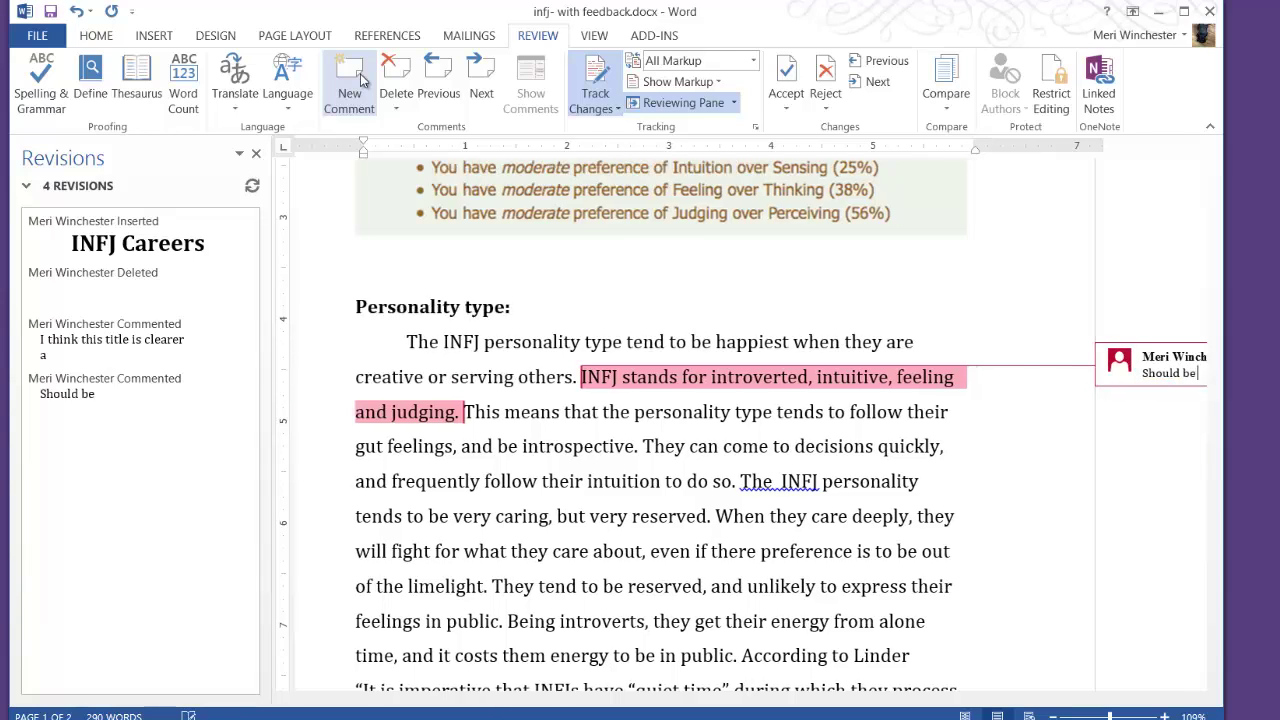
text( first sentence in paragraph)
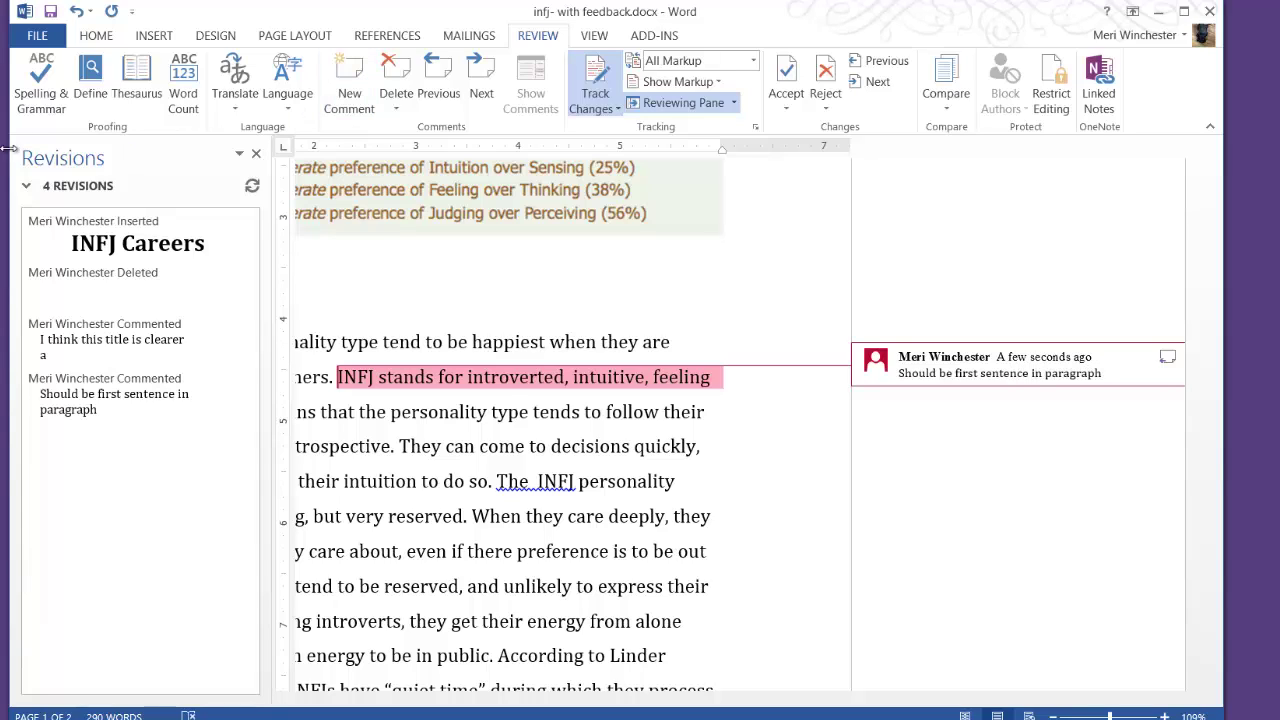
click(700, 497)
Replace the double-spaced 'The INFJ' with the suggested 'The INFJ' as a tracked change.
scroll(634, 500, down, 2)
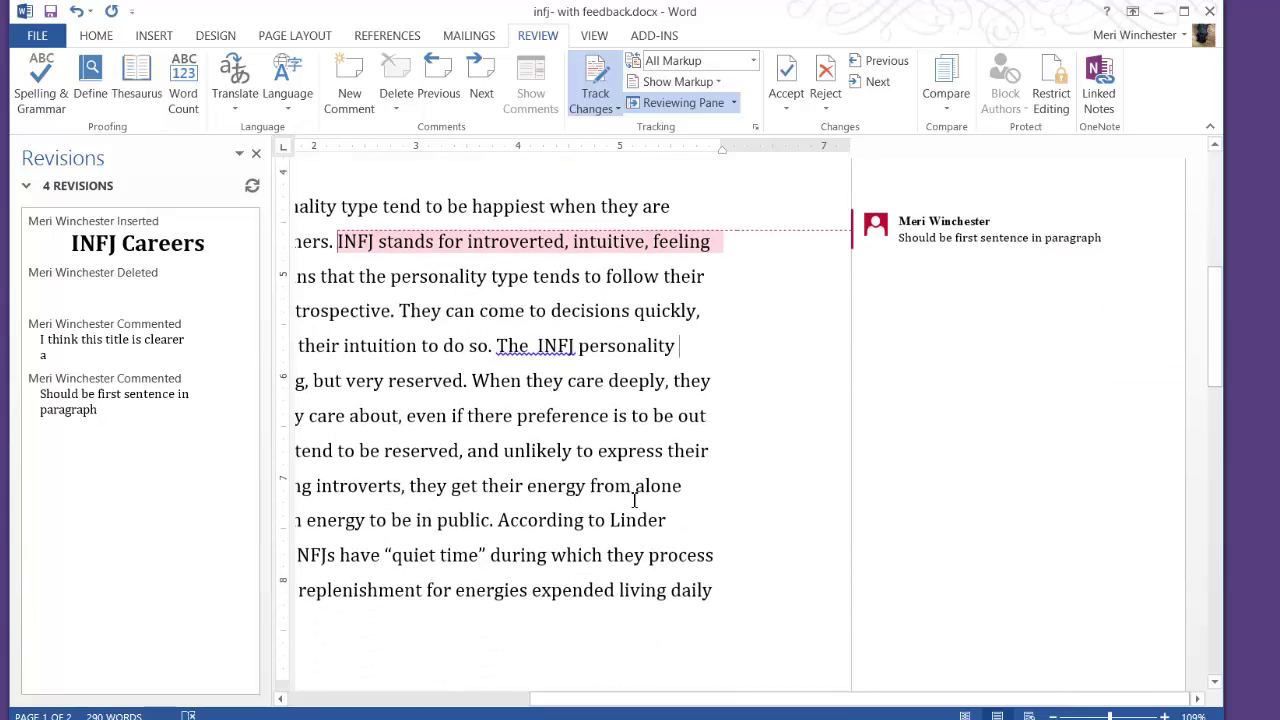
scroll(600, 460, up, 1)
scroll(541, 393, down, 1)
right_click(541, 390)
click(605, 408)
Scroll through the rest of the document and back up toward the top.
scroll(528, 487, down, 1)
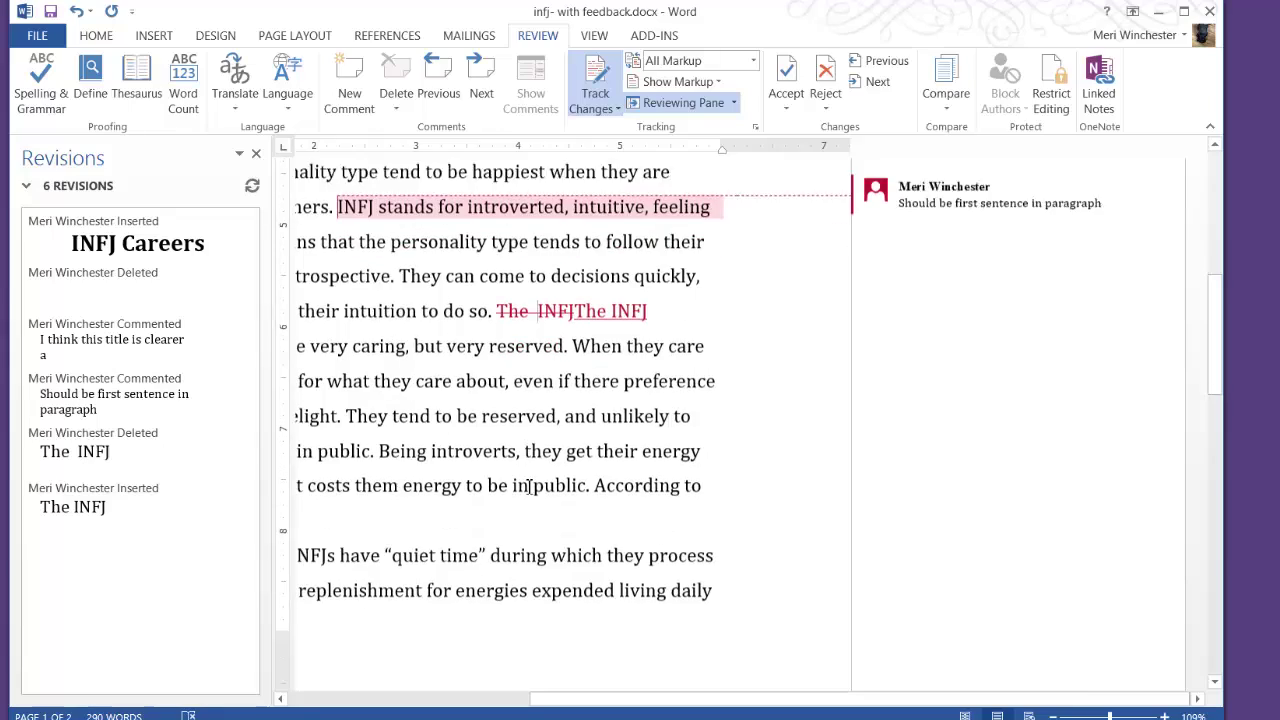
scroll(528, 487, down, 1)
drag(627, 700, 457, 700)
scroll(560, 614, down, 3)
scroll(558, 616, down, 3)
scroll(718, 522, down, 1)
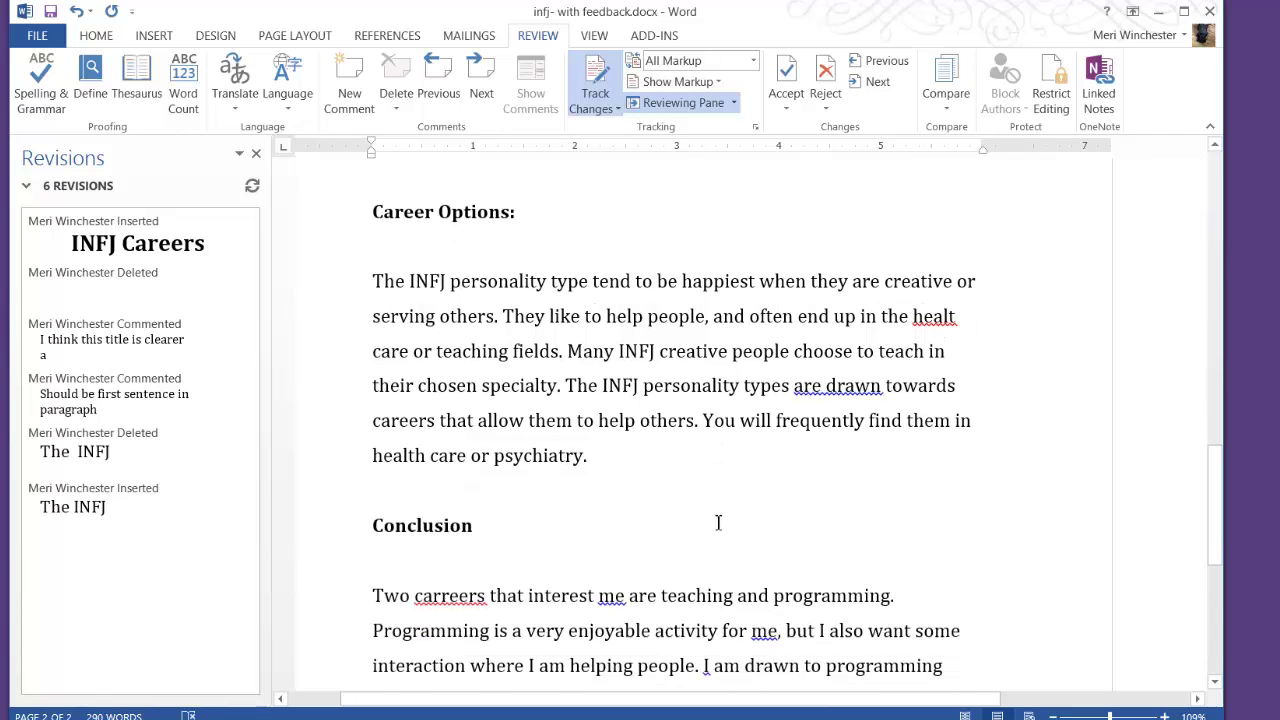
scroll(718, 522, down, 1)
scroll(812, 421, down, 4)
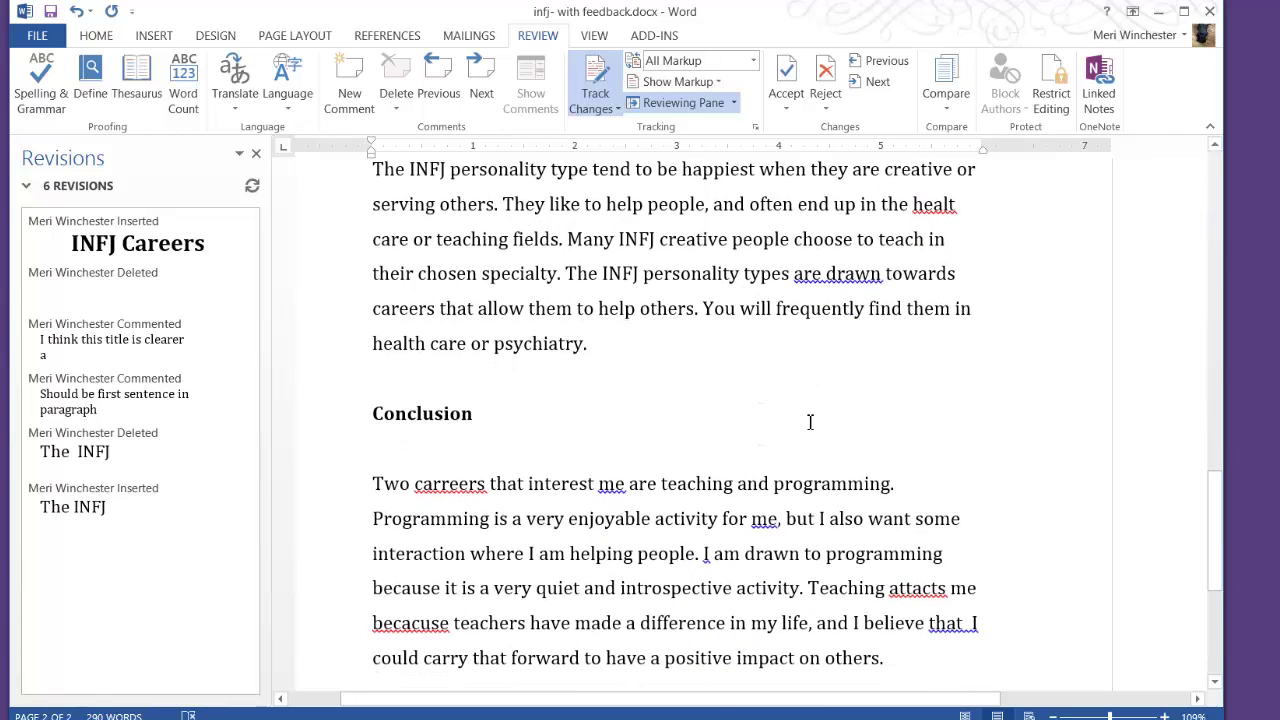
scroll(810, 422, down, 2)
scroll(810, 423, up, 10)
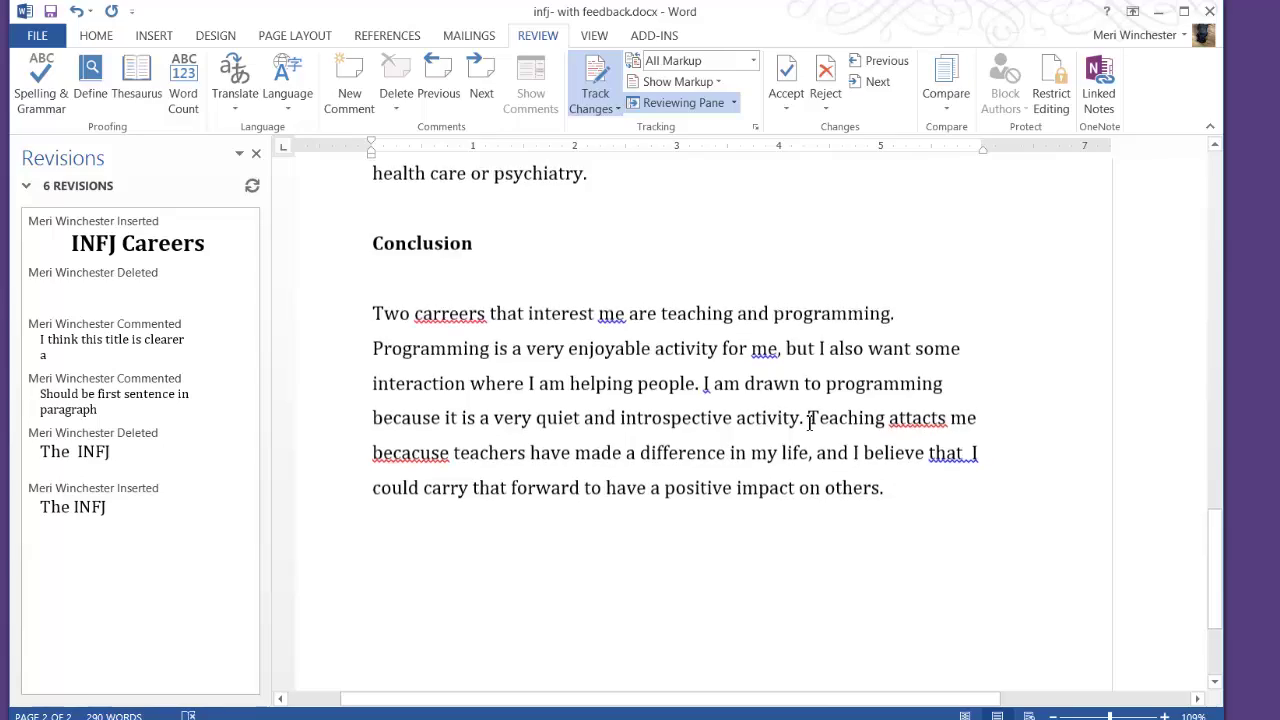
scroll(810, 423, up, 15)
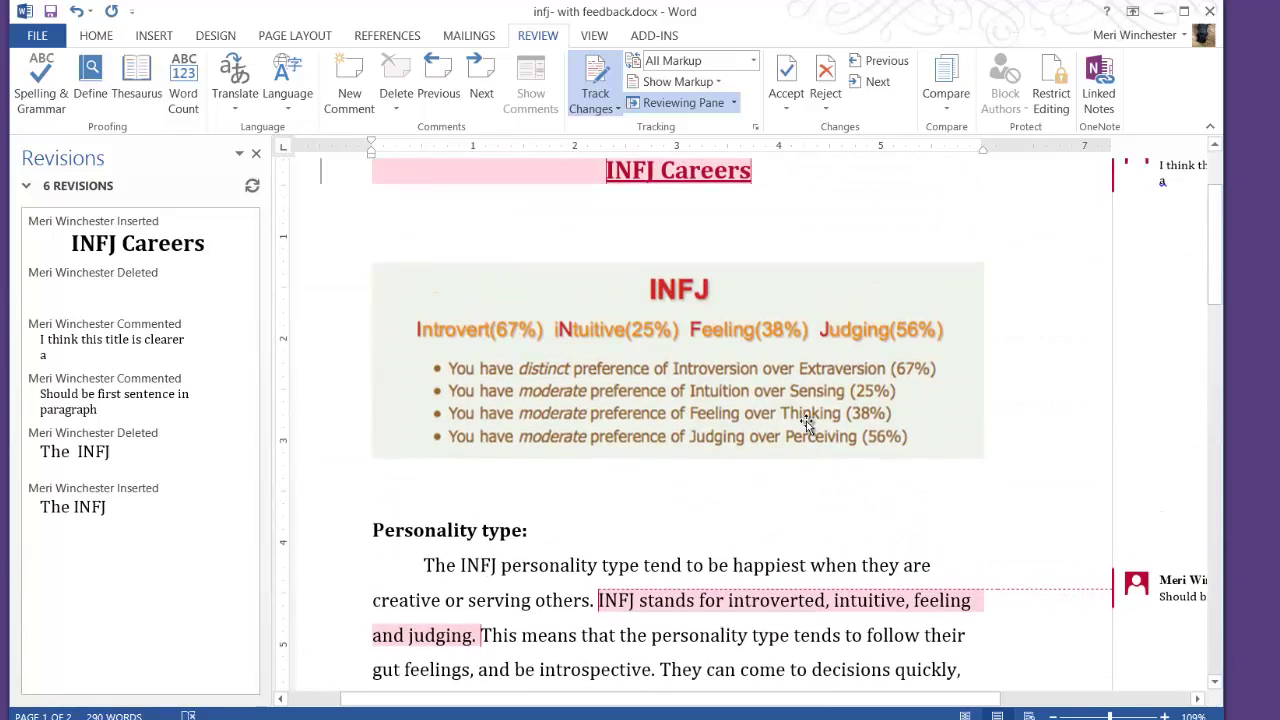
scroll(807, 423, up, 2)
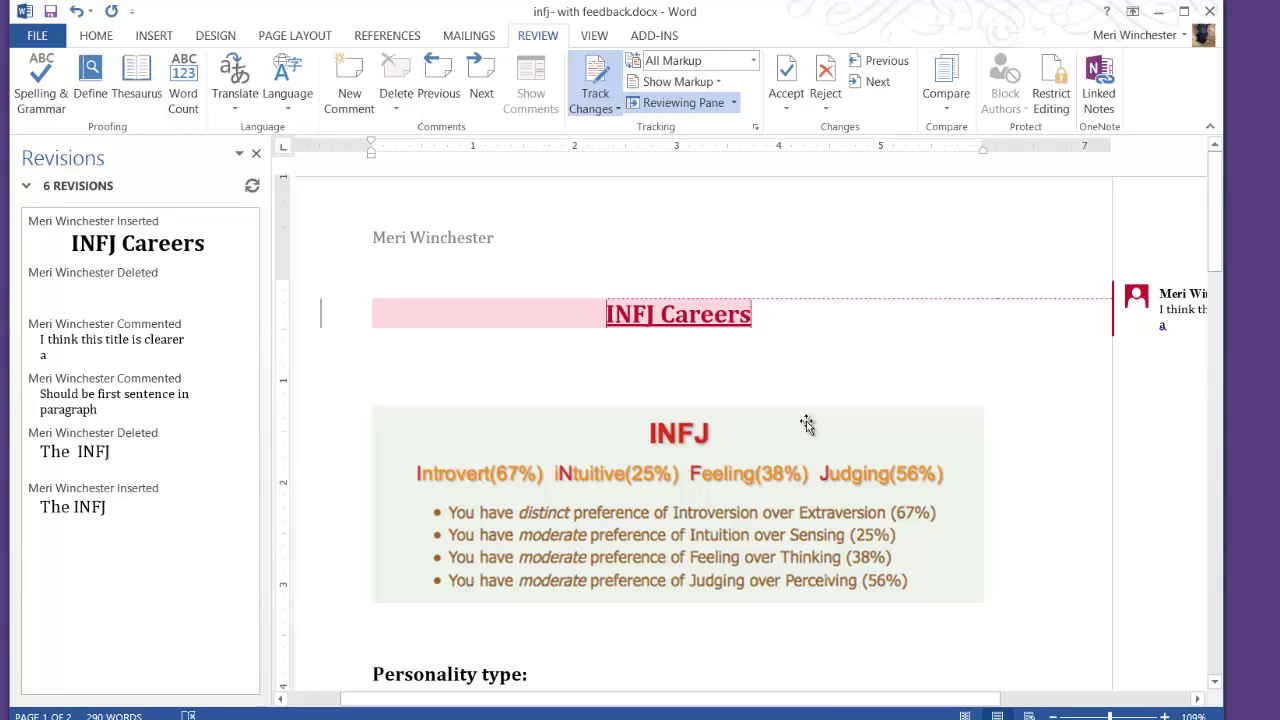